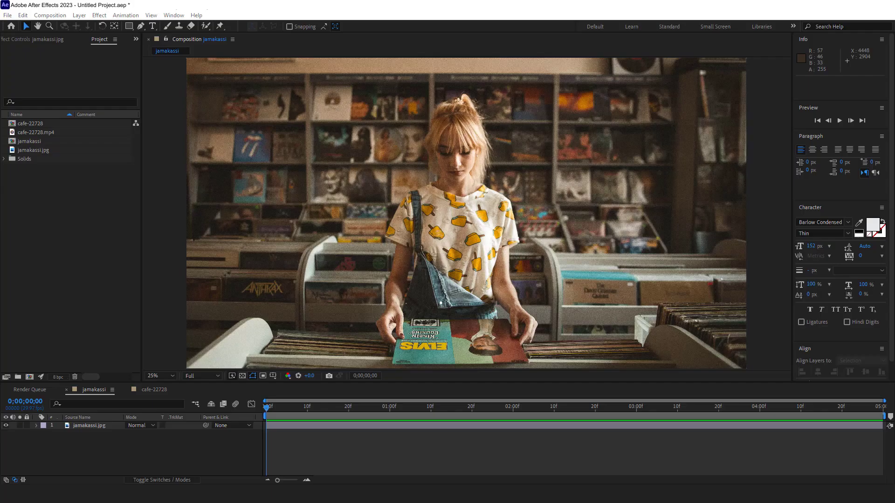
Bring the nuvaproductions gallery forward in Firefox and inspect the dragon image up close.
{"action": "left_click", "coordinate": [376, 497]}
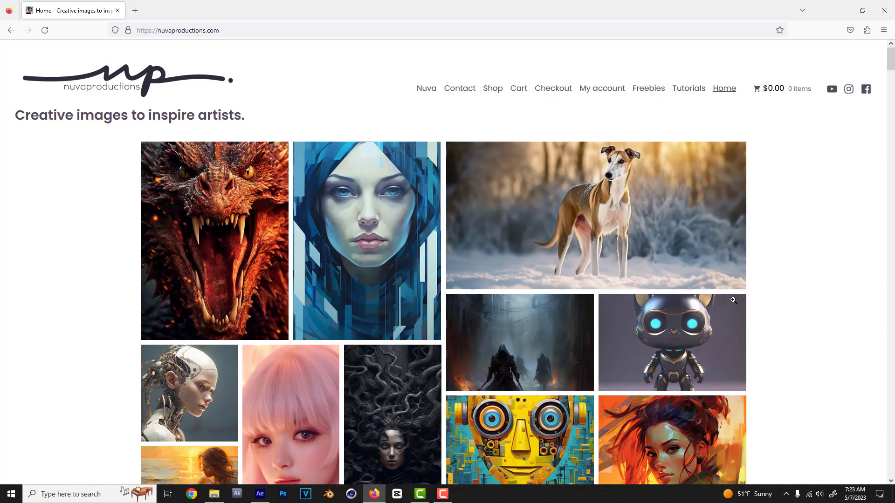
{"action": "left_click", "coordinate": [261, 279]}
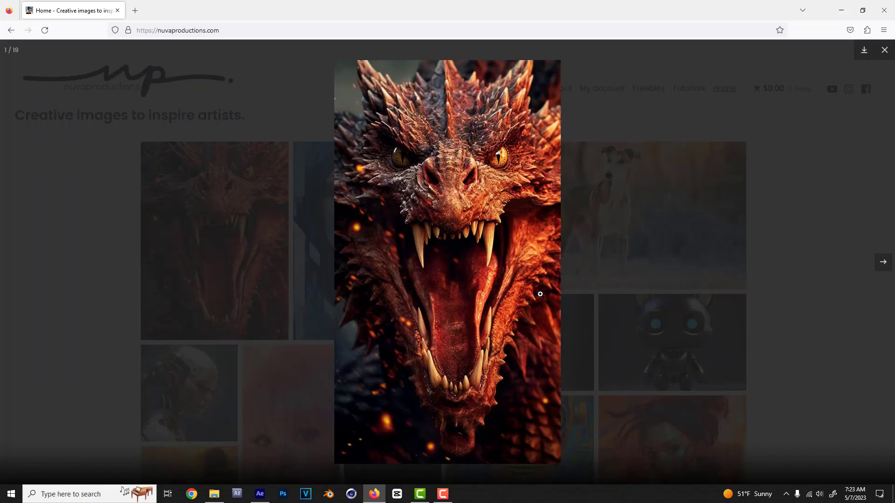
{"action": "left_click", "coordinate": [462, 249]}
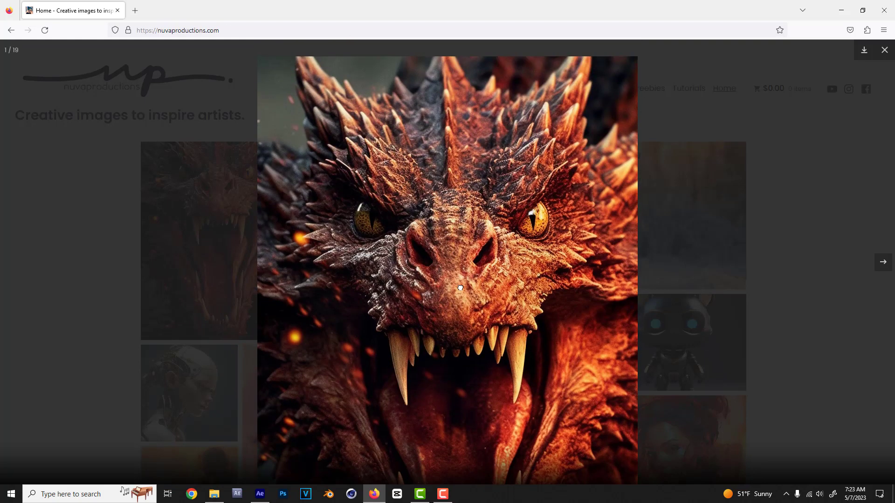
{"action": "left_click", "coordinate": [884, 50]}
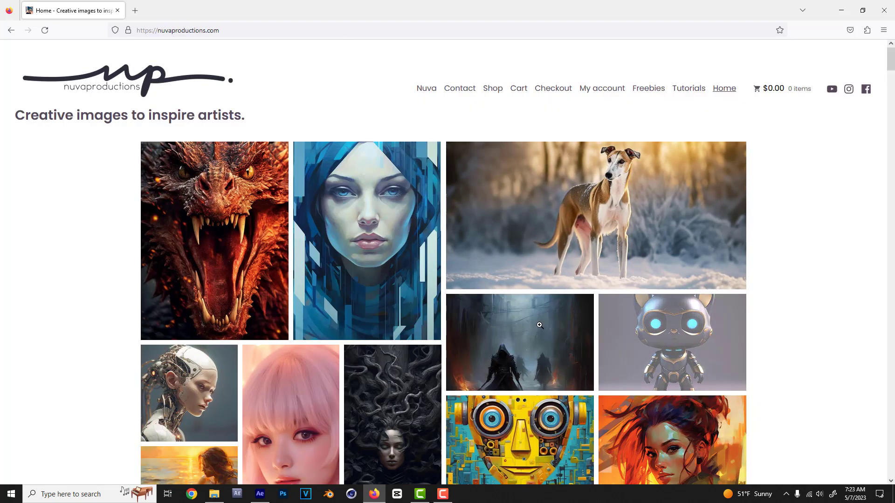
Scroll down to the corgi image, enlarge it and download it as a PNG.
{"action": "scroll", "coordinate": [498, 294], "scroll_direction": "down", "scroll_amount": 2}
{"action": "scroll", "coordinate": [498, 291], "scroll_direction": "down", "scroll_amount": 2}
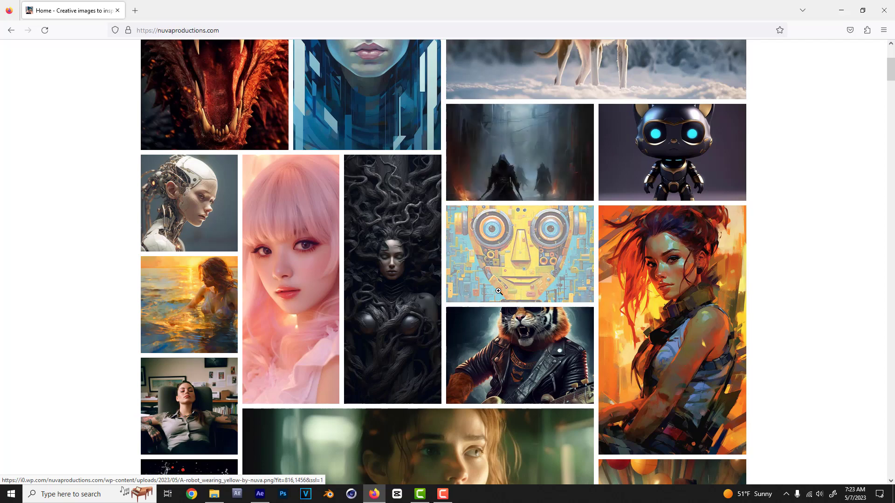
{"action": "scroll", "coordinate": [498, 291], "scroll_direction": "down", "scroll_amount": 3}
{"action": "scroll", "coordinate": [497, 291], "scroll_direction": "down", "scroll_amount": 2}
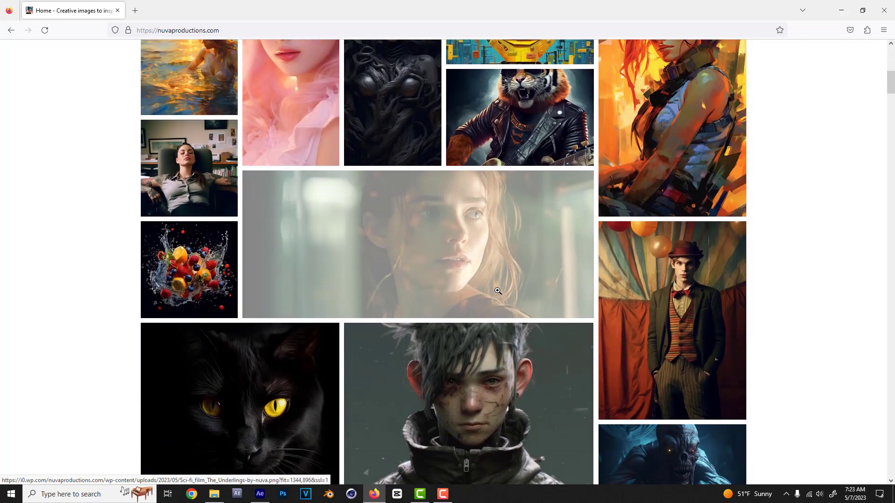
{"action": "scroll", "coordinate": [498, 291], "scroll_direction": "down", "scroll_amount": 4}
{"action": "scroll", "coordinate": [498, 291], "scroll_direction": "down", "scroll_amount": 3}
{"action": "scroll", "coordinate": [497, 291], "scroll_direction": "down", "scroll_amount": 3}
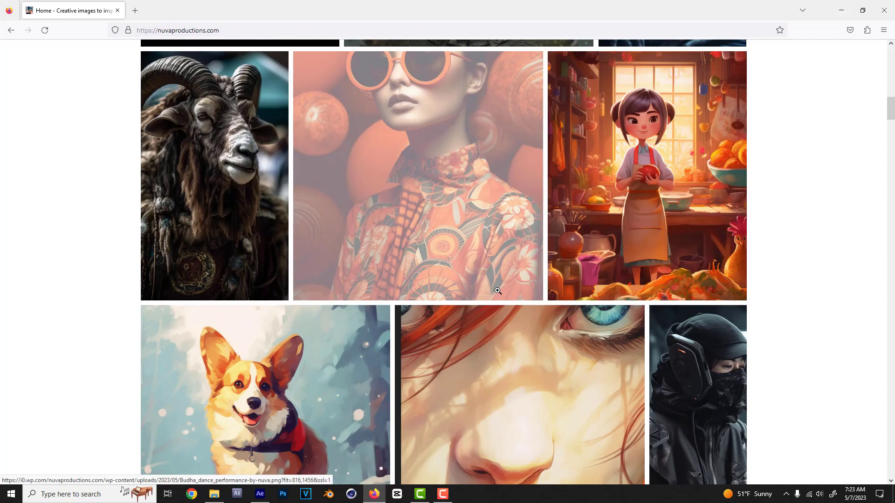
{"action": "scroll", "coordinate": [498, 291], "scroll_direction": "down", "scroll_amount": 3}
{"action": "scroll", "coordinate": [498, 291], "scroll_direction": "down", "scroll_amount": 3}
{"action": "left_click", "coordinate": [323, 165]}
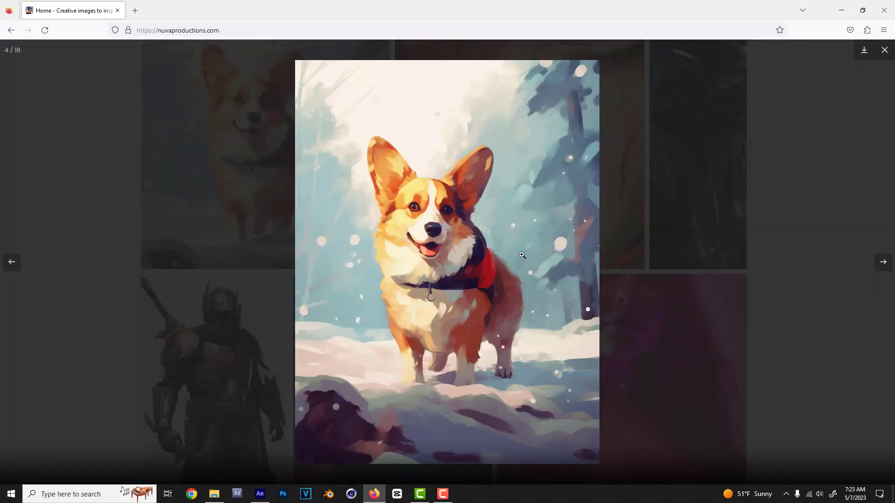
{"action": "left_click", "coordinate": [428, 261]}
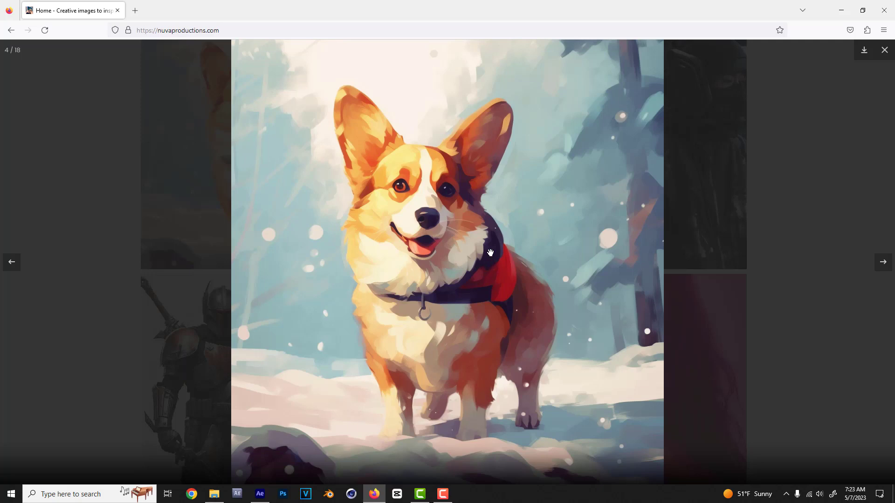
{"action": "left_click", "coordinate": [864, 59]}
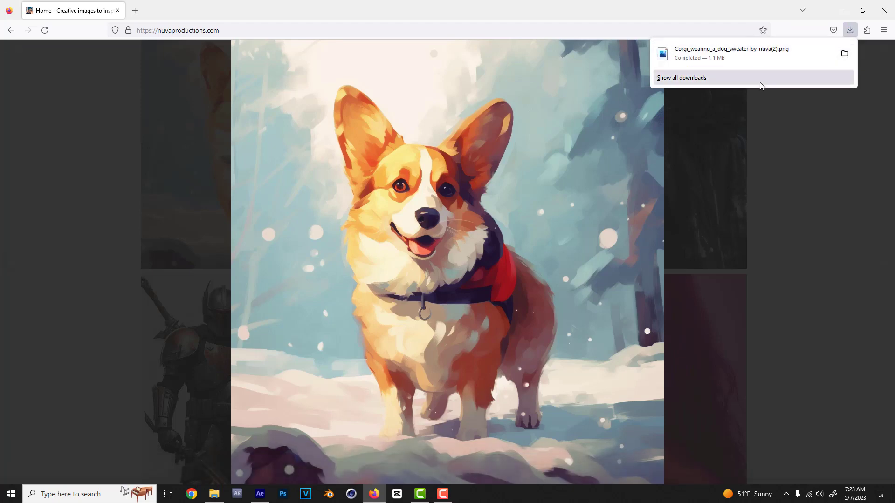
{"action": "left_click", "coordinate": [882, 54]}
Preview the furry monster, bird on a branch and red-masked turtle images.
{"action": "scroll", "coordinate": [691, 260], "scroll_direction": "down", "scroll_amount": 3}
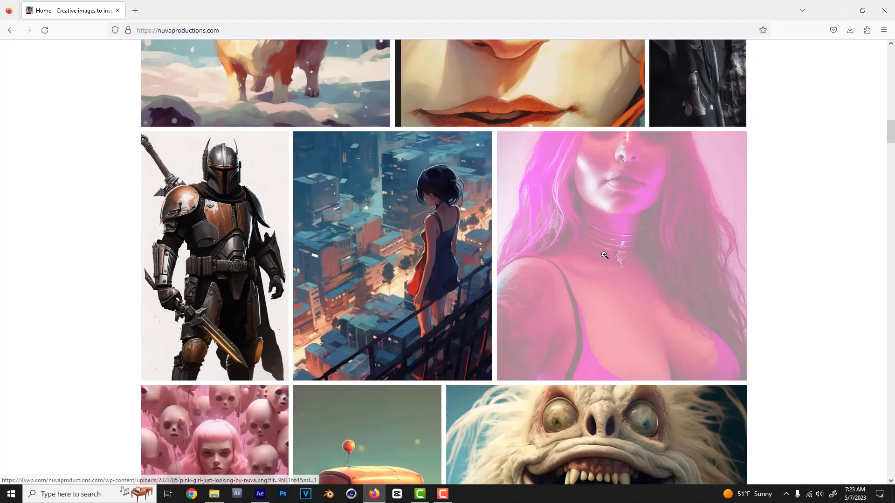
{"action": "scroll", "coordinate": [606, 261], "scroll_direction": "down", "scroll_amount": 3}
{"action": "scroll", "coordinate": [466, 254], "scroll_direction": "down", "scroll_amount": 2}
{"action": "scroll", "coordinate": [531, 279], "scroll_direction": "down", "scroll_amount": 2}
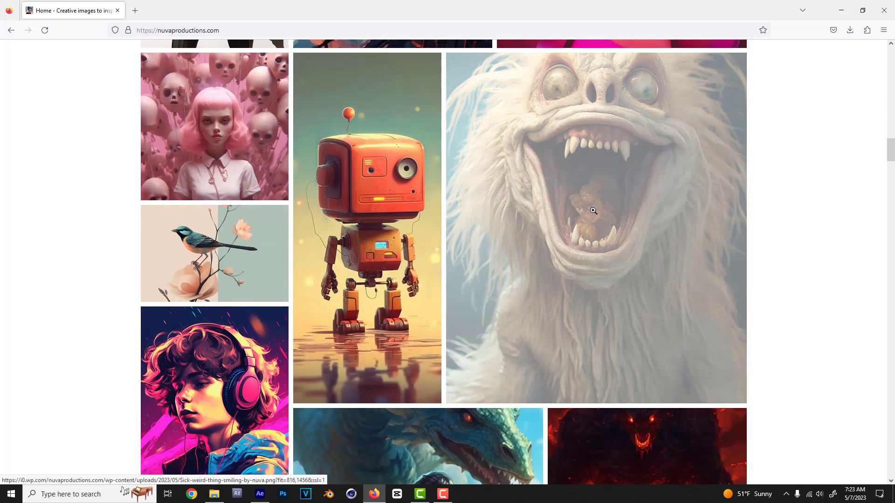
{"action": "left_click", "coordinate": [593, 212]}
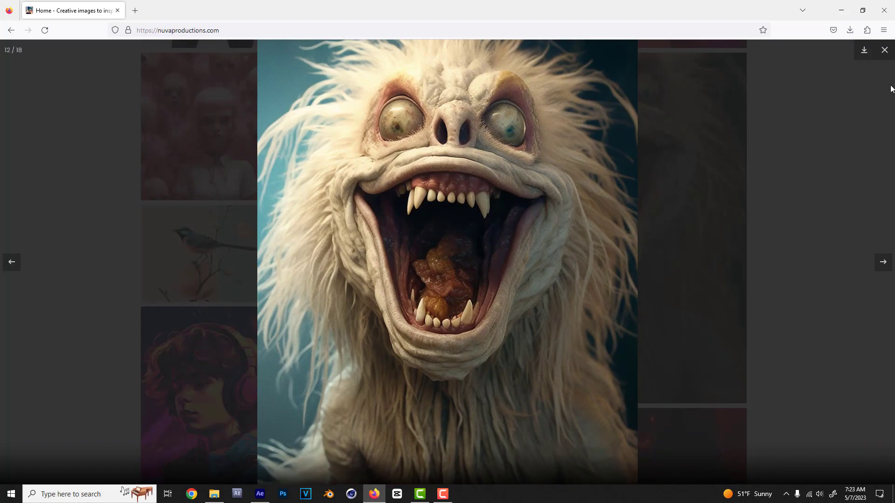
{"action": "left_click", "coordinate": [884, 50]}
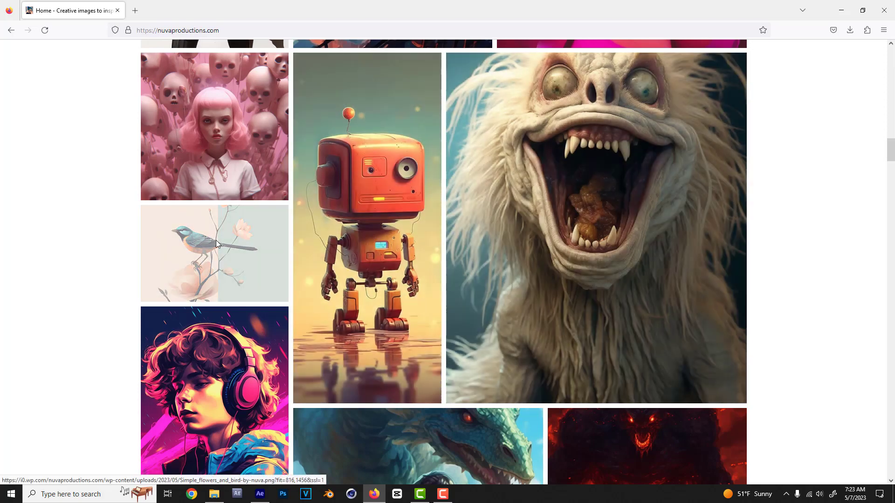
{"action": "left_click", "coordinate": [216, 244]}
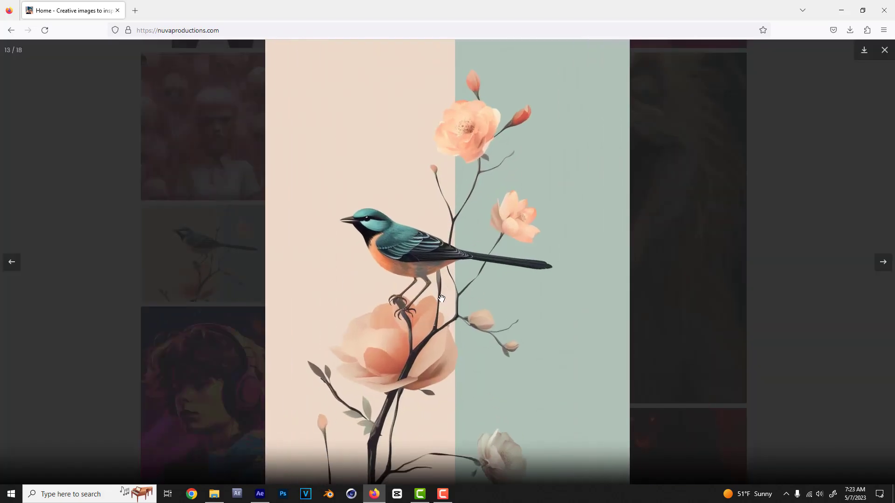
{"action": "left_click", "coordinate": [884, 50]}
{"action": "scroll", "coordinate": [595, 300], "scroll_direction": "down", "scroll_amount": 3}
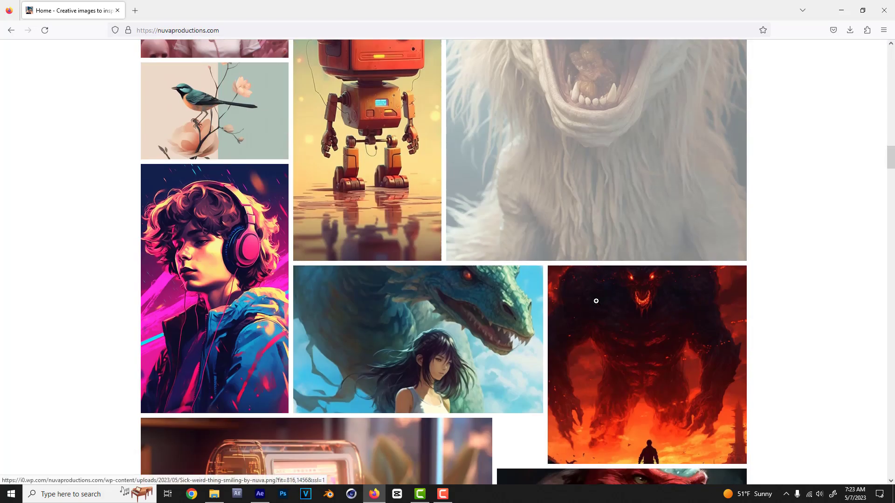
{"action": "scroll", "coordinate": [546, 294], "scroll_direction": "down", "scroll_amount": 5}
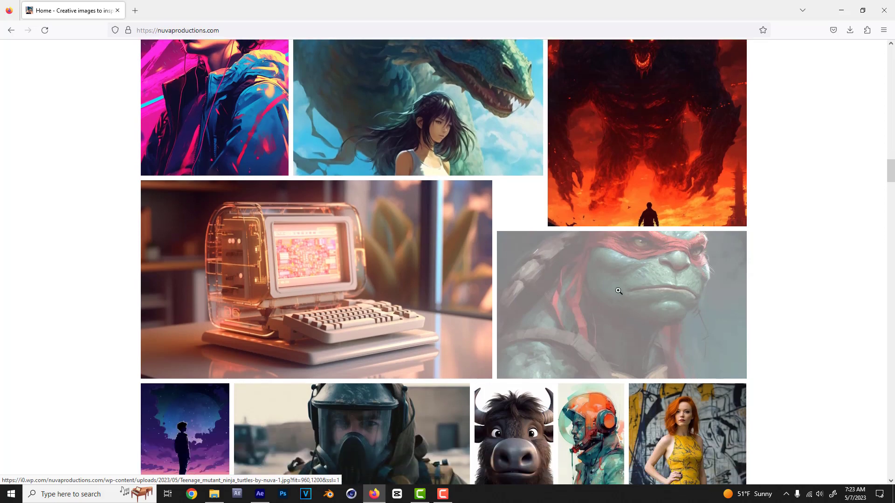
{"action": "left_click", "coordinate": [619, 293]}
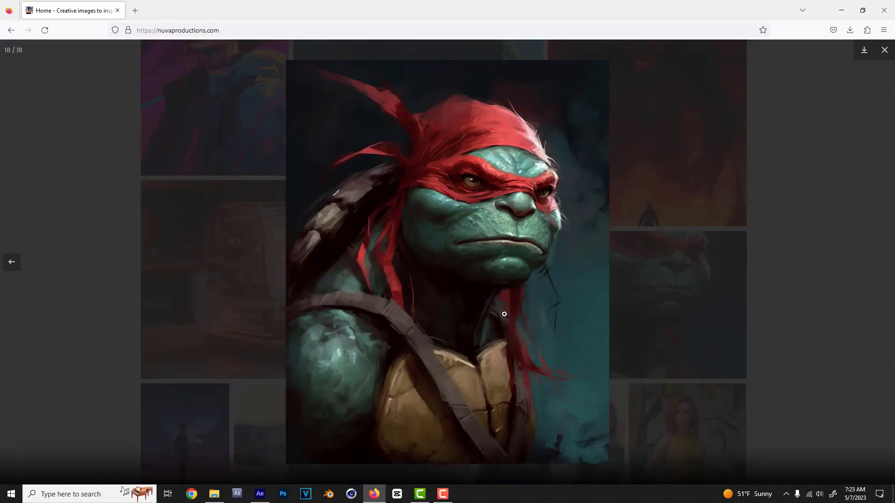
{"action": "left_click", "coordinate": [884, 50]}
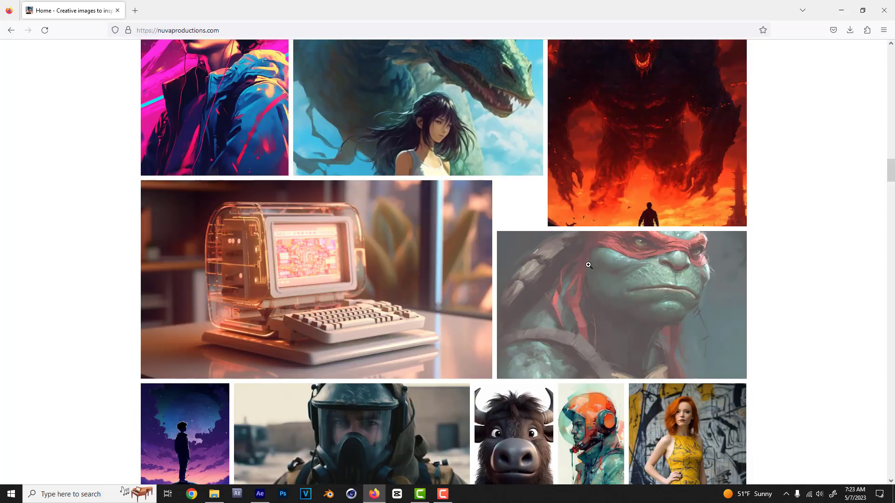
Preview the buffalo image and zoom in and out on the llama in a red robe.
{"action": "scroll", "coordinate": [553, 270], "scroll_direction": "down", "scroll_amount": 3}
{"action": "scroll", "coordinate": [559, 280], "scroll_direction": "down", "scroll_amount": 2}
{"action": "left_click", "coordinate": [559, 236]}
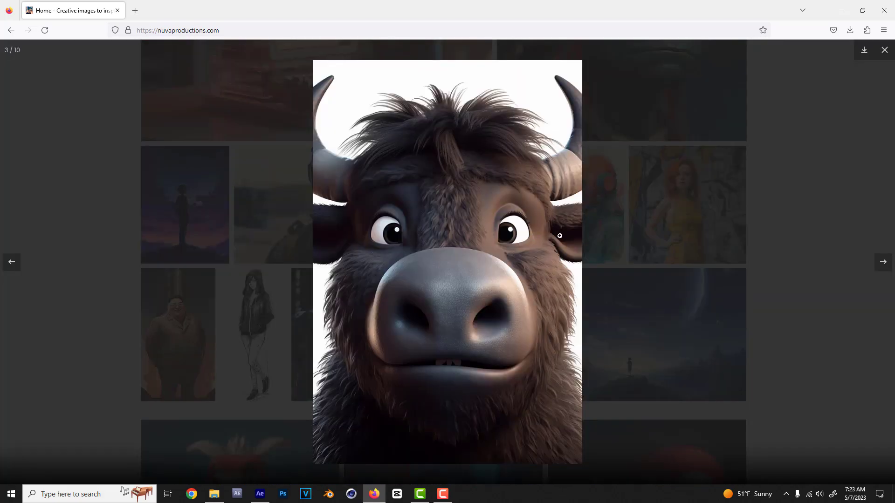
{"action": "left_click", "coordinate": [885, 49]}
{"action": "scroll", "coordinate": [663, 308], "scroll_direction": "down", "scroll_amount": 4}
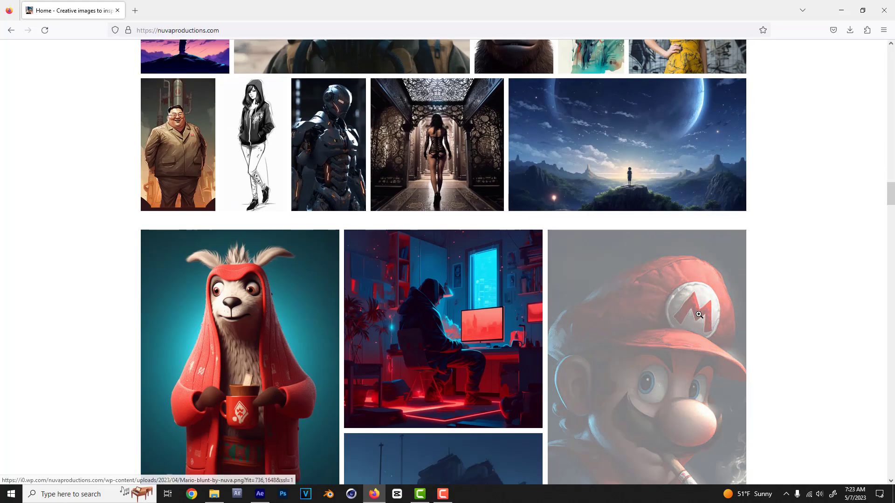
{"action": "scroll", "coordinate": [663, 308], "scroll_direction": "down", "scroll_amount": 3}
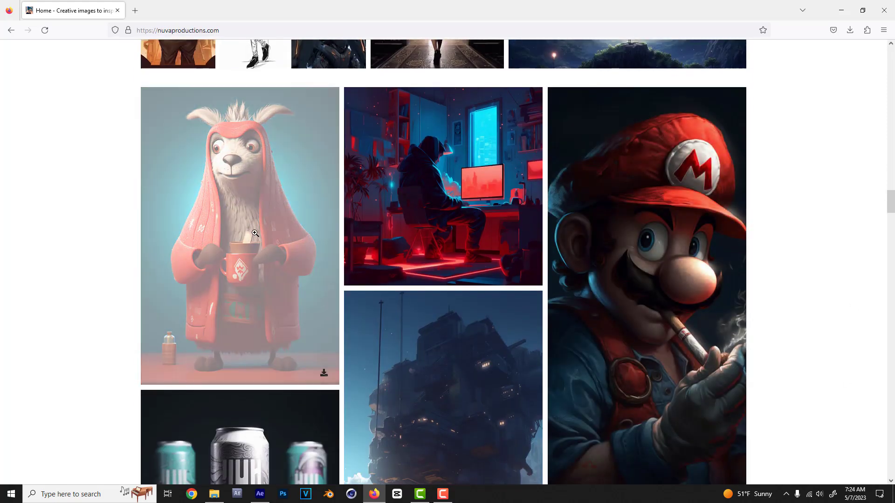
{"action": "left_click", "coordinate": [250, 241]}
{"action": "left_click", "coordinate": [468, 214]}
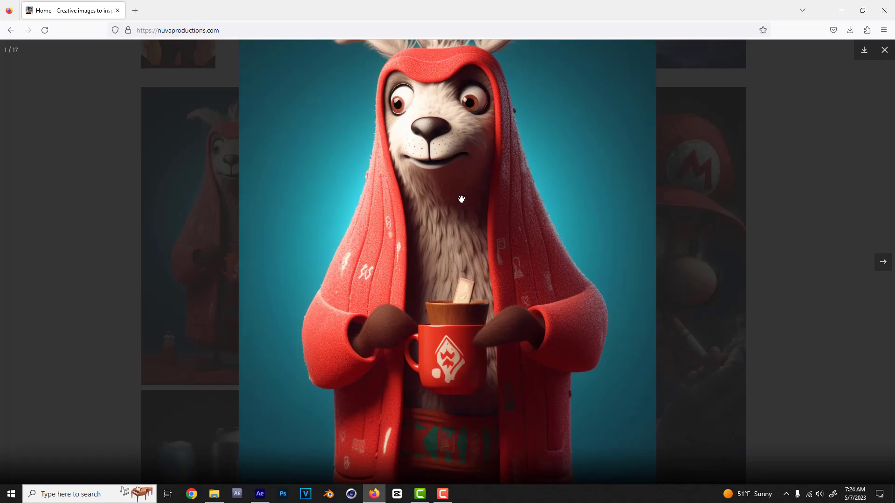
{"action": "left_click", "coordinate": [440, 196]}
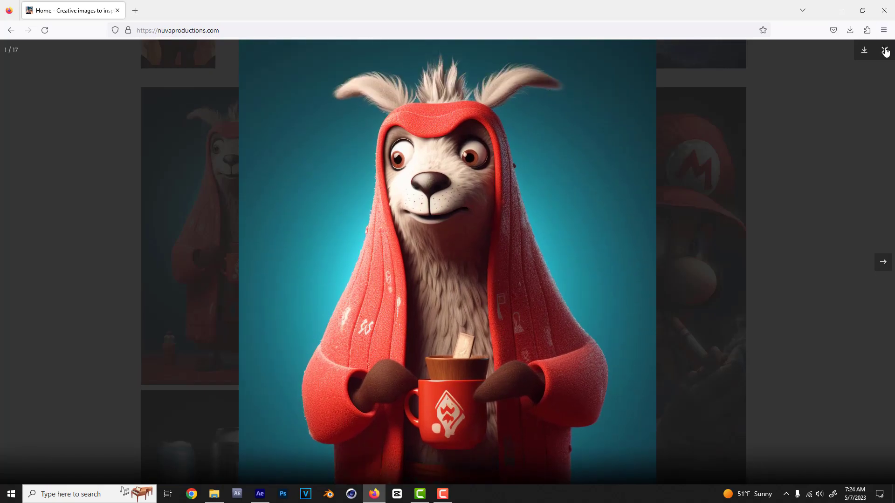
{"action": "left_click", "coordinate": [884, 49]}
Scroll back up to the top of the home gallery.
{"action": "scroll", "coordinate": [778, 226], "scroll_direction": "up", "scroll_amount": 10}
{"action": "scroll", "coordinate": [779, 226], "scroll_direction": "up", "scroll_amount": 10}
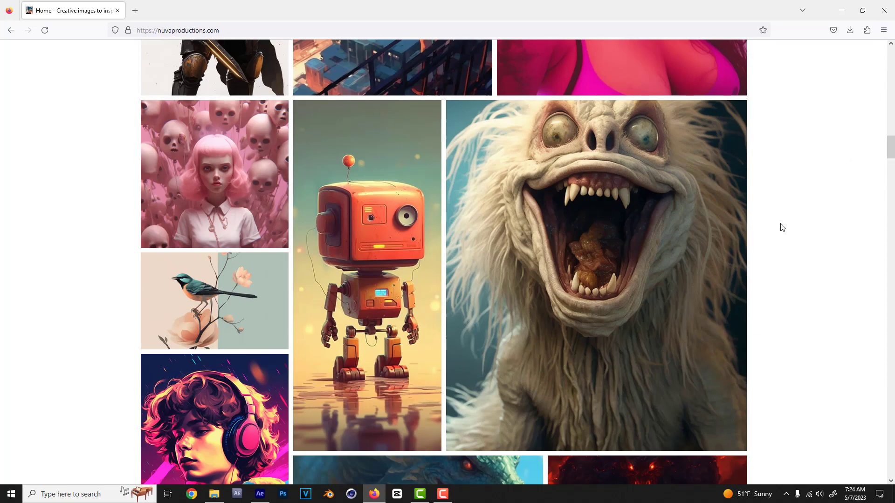
{"action": "scroll", "coordinate": [782, 209], "scroll_direction": "up", "scroll_amount": 10}
{"action": "scroll", "coordinate": [781, 209], "scroll_direction": "up", "scroll_amount": 5}
{"action": "scroll", "coordinate": [783, 208], "scroll_direction": "up", "scroll_amount": 5}
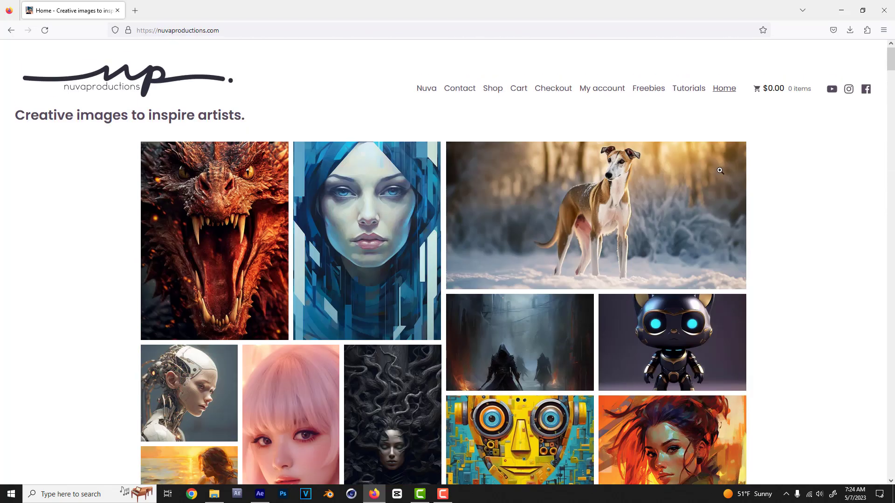
Open the Freebies page, look over the Black & White LUTs, and return to After Effects' jamakassi composition.
{"action": "left_click", "coordinate": [652, 96]}
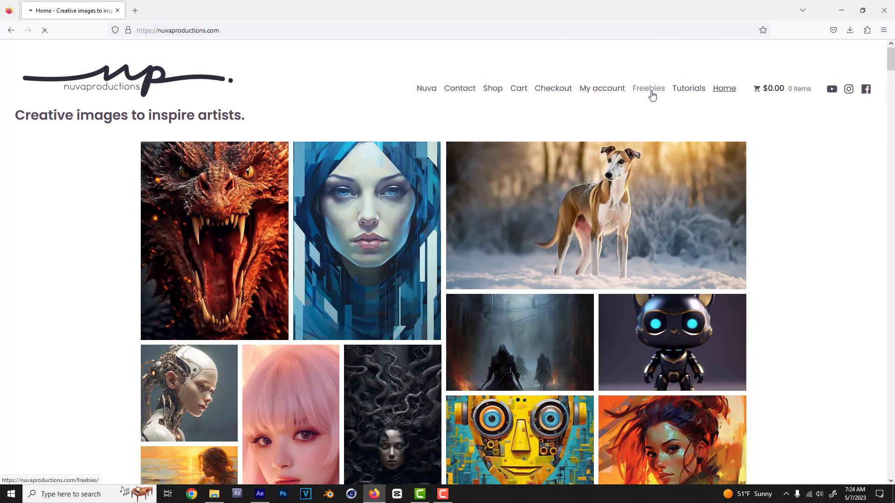
{"action": "scroll", "coordinate": [381, 261], "scroll_direction": "down", "scroll_amount": 2}
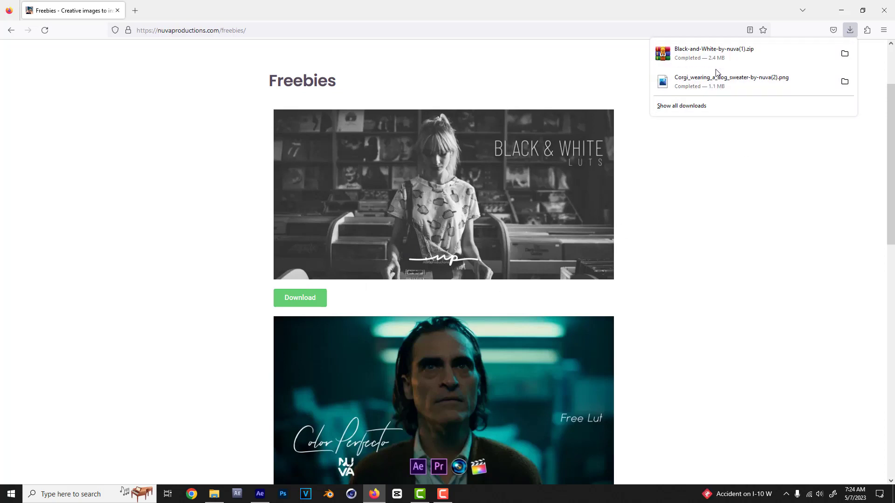
{"action": "left_click", "coordinate": [270, 494]}
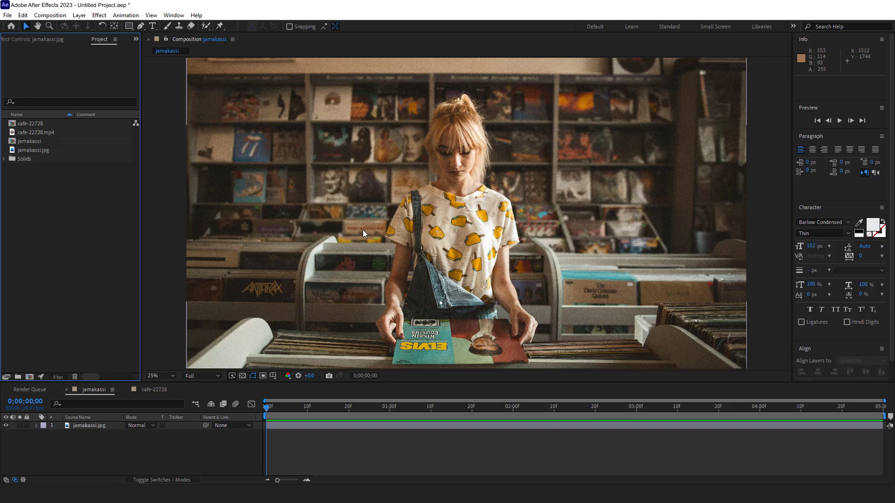
{"action": "left_click", "coordinate": [398, 219]}
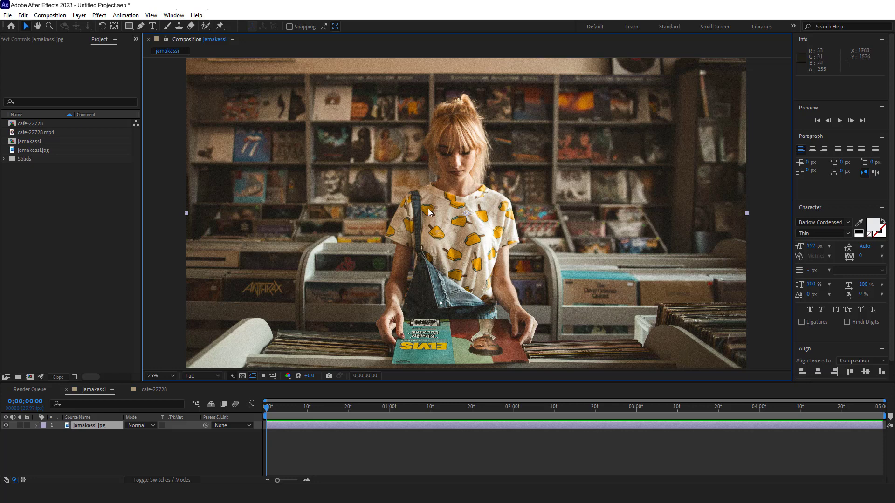
{"action": "left_click", "coordinate": [151, 389]}
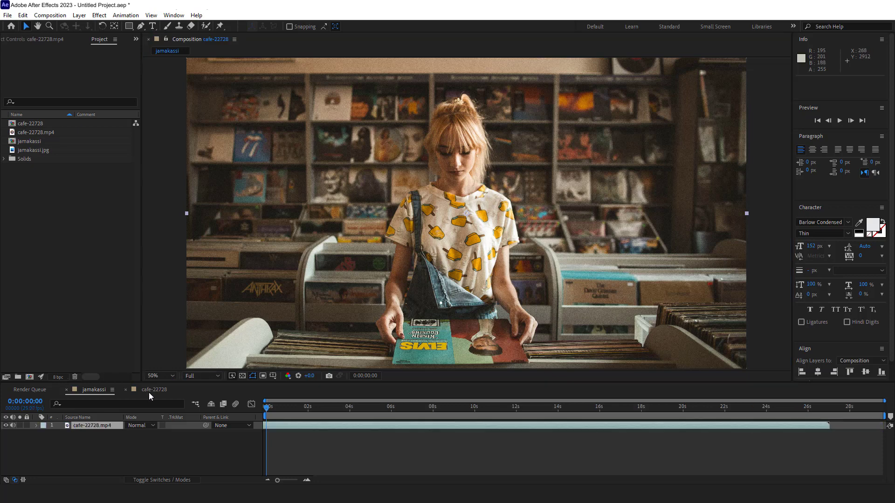
{"action": "left_click_drag", "start_coordinate": [363, 410], "coordinate": [454, 426]}
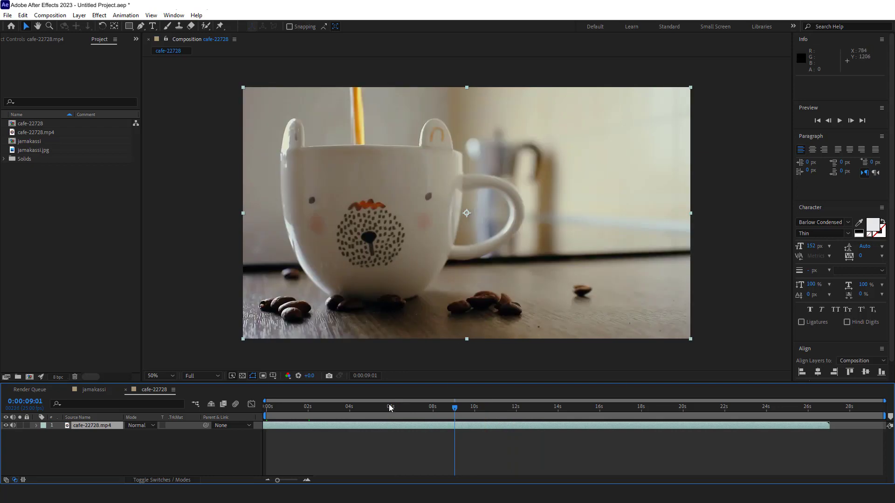
{"action": "left_click", "coordinate": [94, 393]}
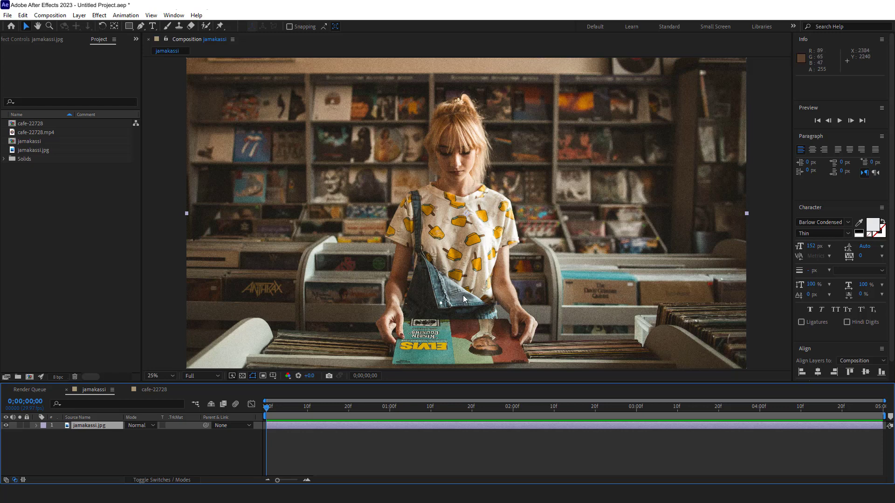
{"action": "left_click", "coordinate": [175, 442]}
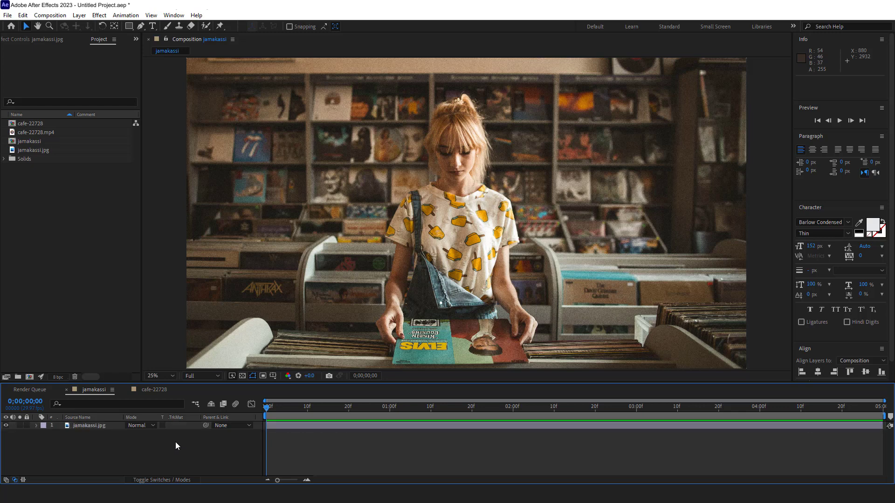
Add a new adjustment layer above the jamakassi.jpg photo.
{"action": "left_click", "coordinate": [80, 15]}
{"action": "mouse_move", "coordinate": [201, 27]}
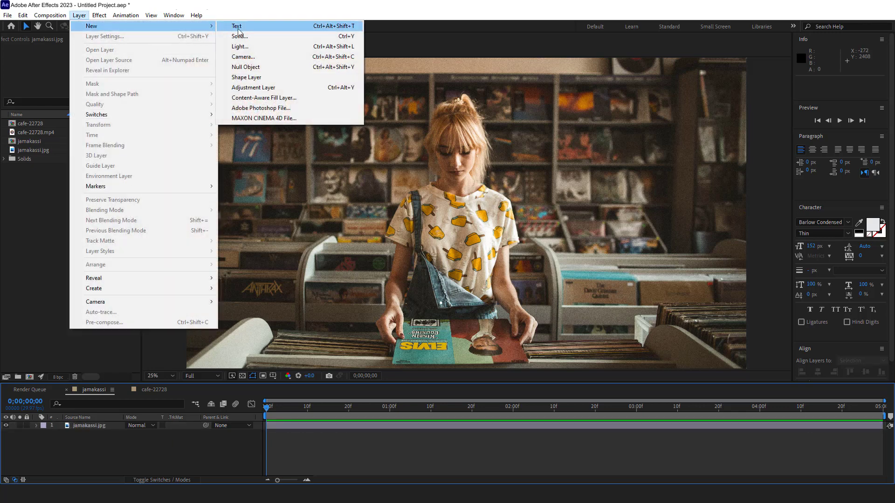
{"action": "left_click", "coordinate": [274, 91]}
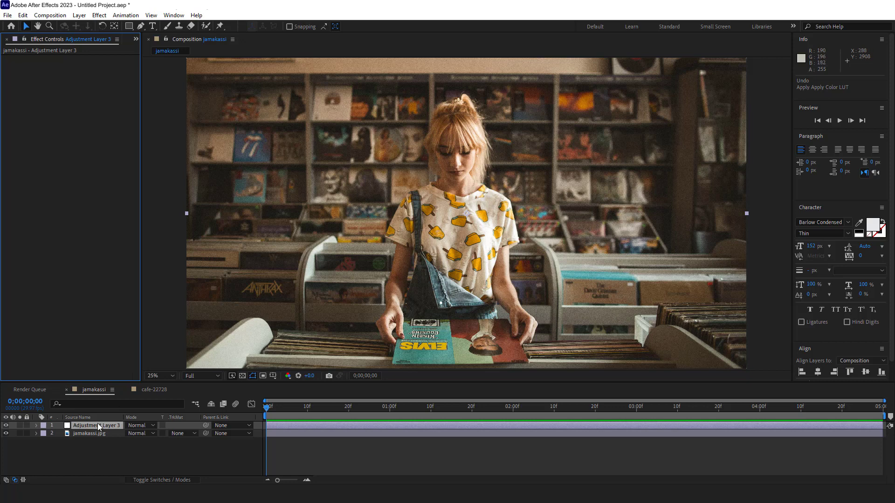
Apply the Dense Black LUT with Apply Color LUT, then undo it.
{"action": "left_click", "coordinate": [98, 18]}
{"action": "mouse_move", "coordinate": [215, 277]}
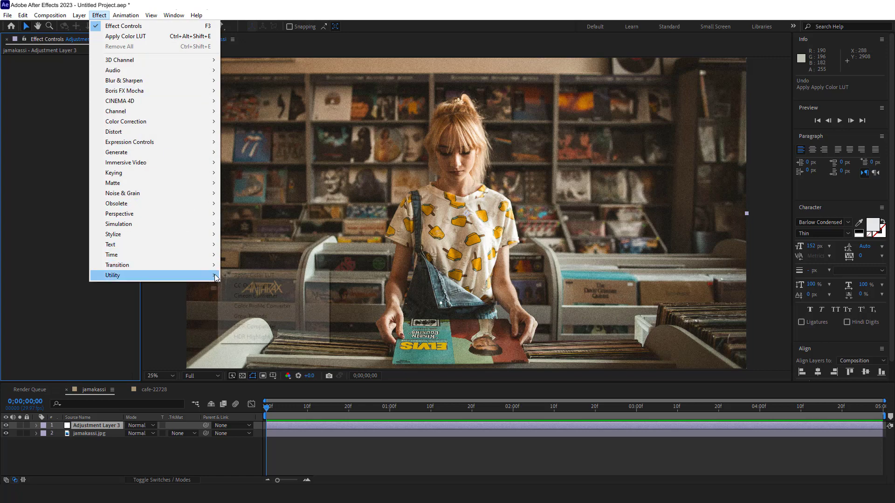
{"action": "left_click", "coordinate": [282, 276]}
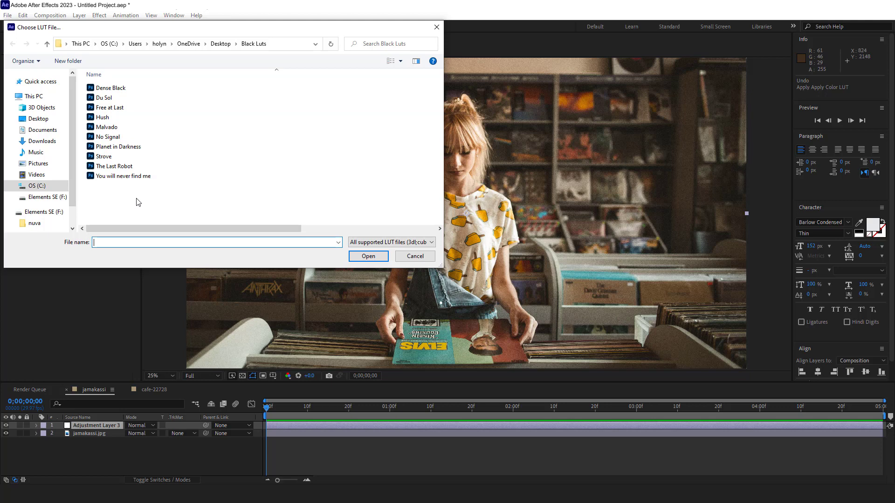
{"action": "left_click", "coordinate": [127, 89]}
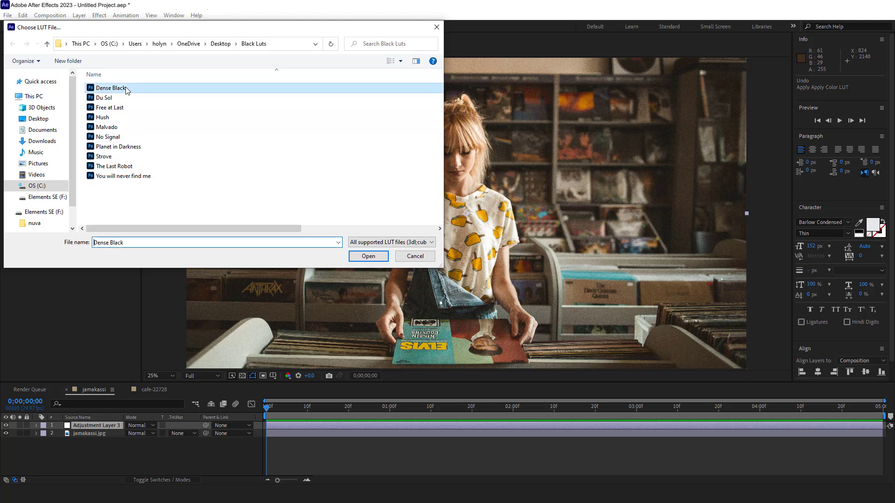
{"action": "left_click", "coordinate": [368, 255]}
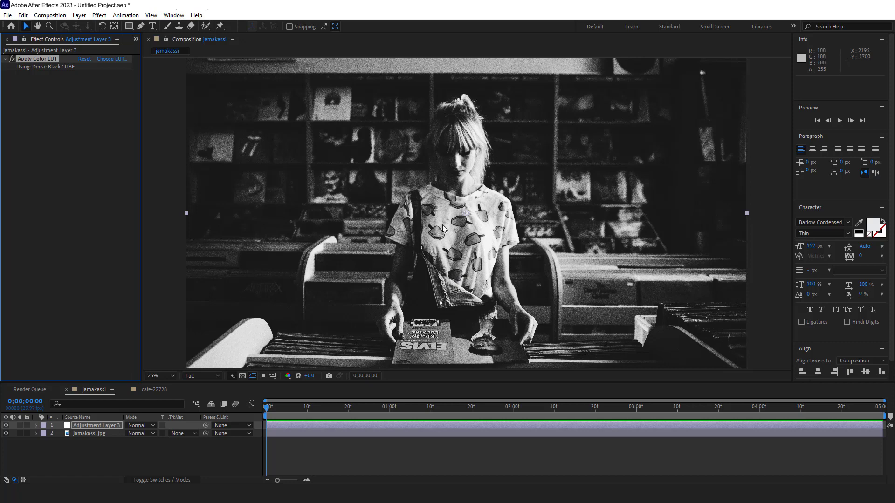
{"action": "key", "text": "ctrl+z"}
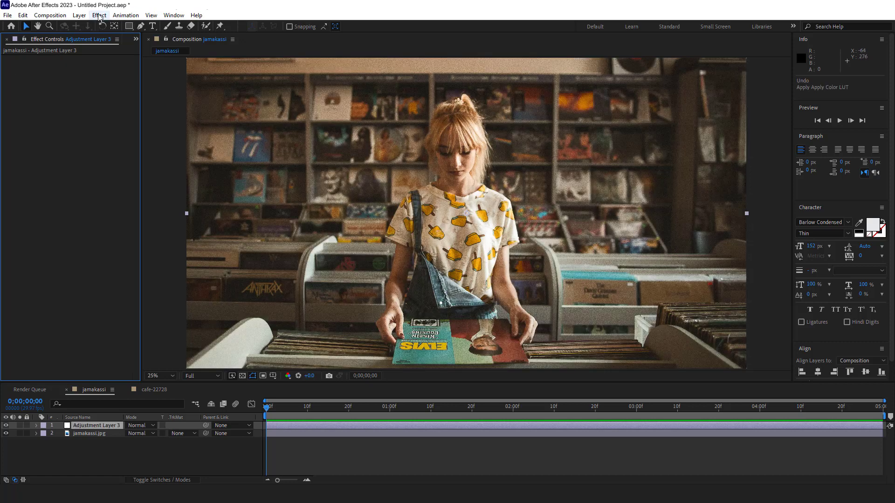
Apply the Du Sol.CUBE LUT to the adjustment layer with Apply Color LUT, then undo it.
{"action": "left_click", "coordinate": [100, 16]}
{"action": "left_click", "coordinate": [116, 34]}
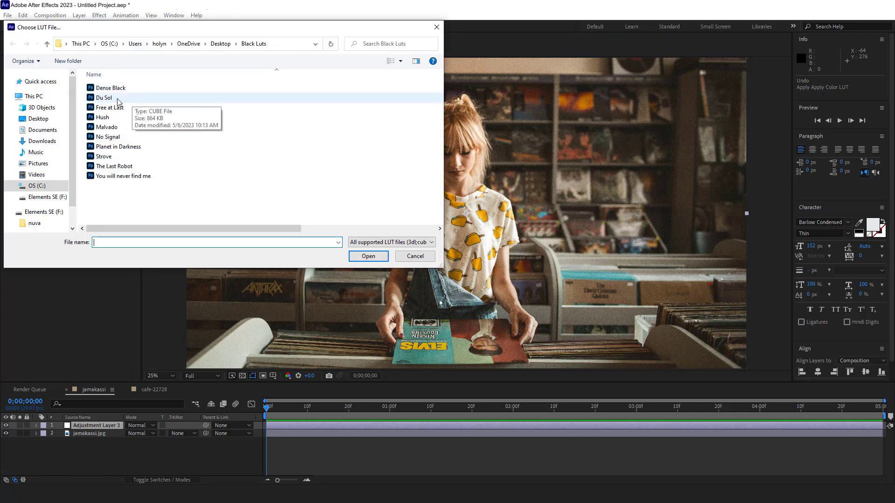
{"action": "left_click", "coordinate": [116, 101]}
{"action": "left_click", "coordinate": [369, 256]}
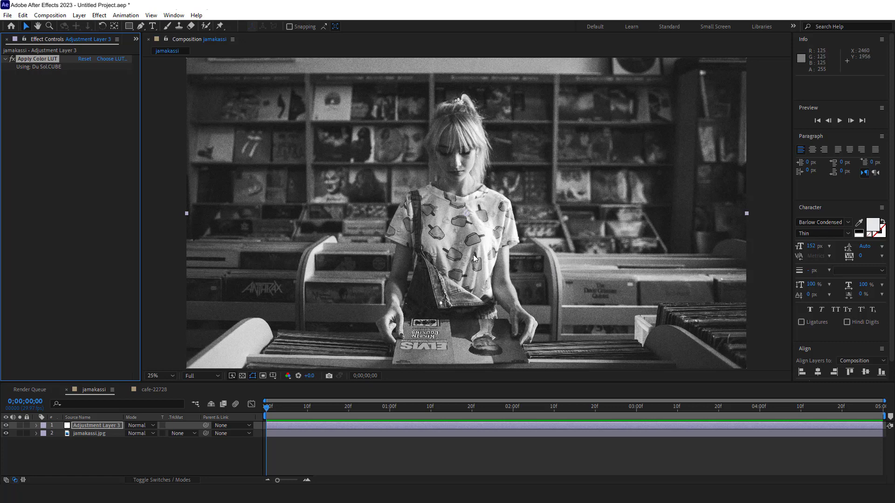
{"action": "key", "text": "ctrl+z"}
{"action": "left_click", "coordinate": [100, 14]}
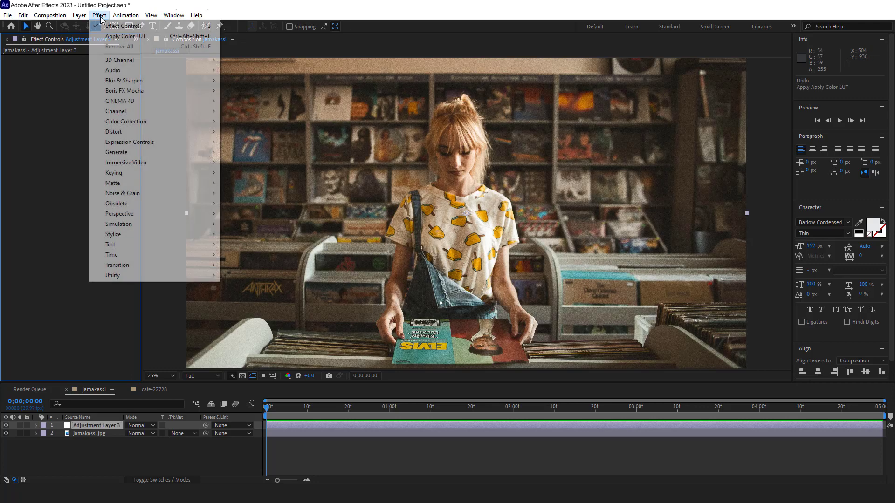
Apply the Free at Last.CUBE LUT to Adjustment Layer 3.
{"action": "left_click", "coordinate": [112, 43]}
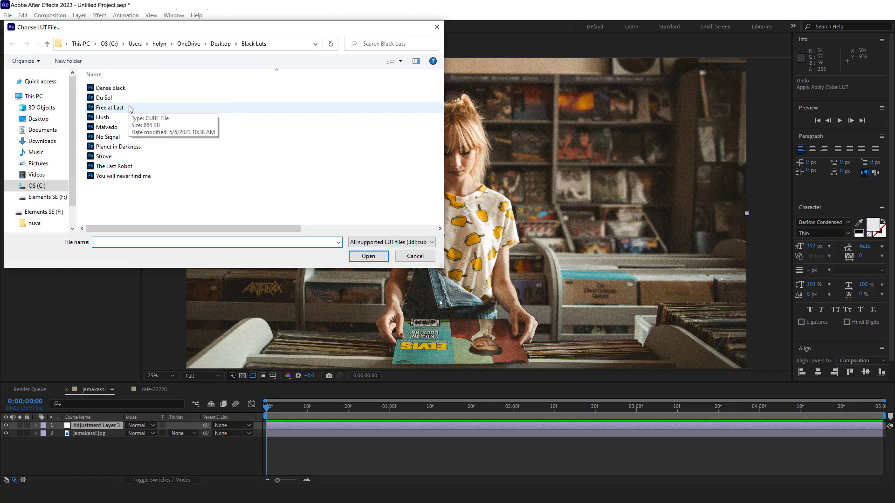
{"action": "left_click", "coordinate": [131, 109]}
{"action": "left_click", "coordinate": [361, 258]}
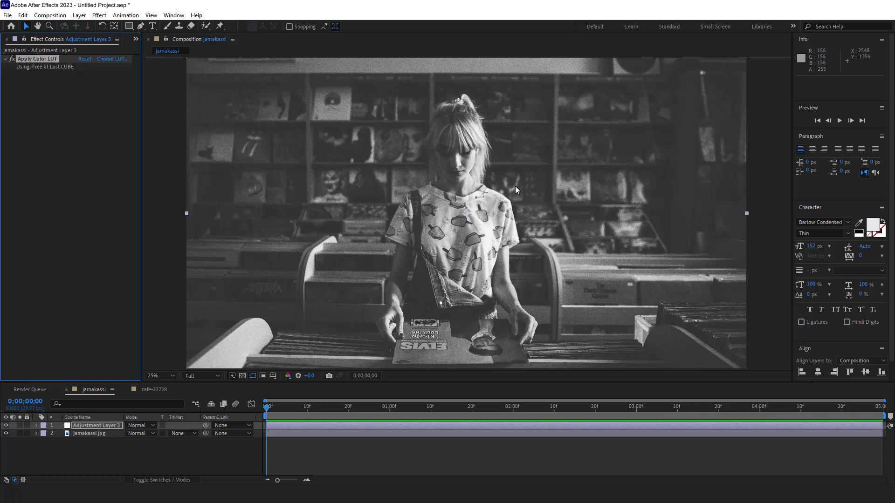
Undo Free at Last, apply The Last Robot.CUBE LUT, then undo that too.
{"action": "key", "text": "ctrl+z"}
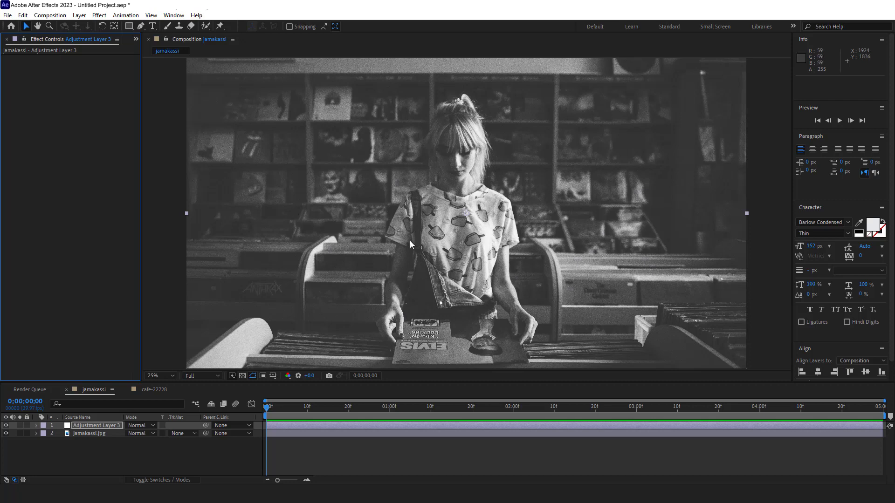
{"action": "left_click", "coordinate": [104, 16]}
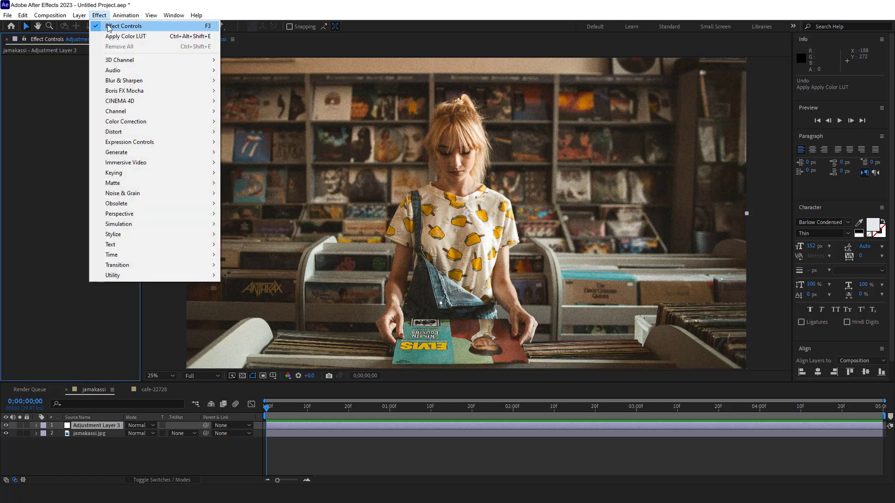
{"action": "left_click", "coordinate": [123, 36]}
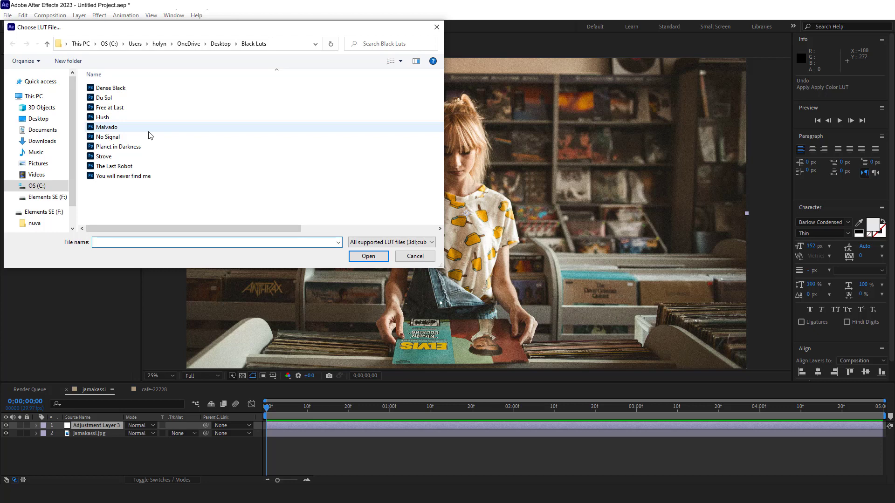
{"action": "left_click", "coordinate": [133, 168]}
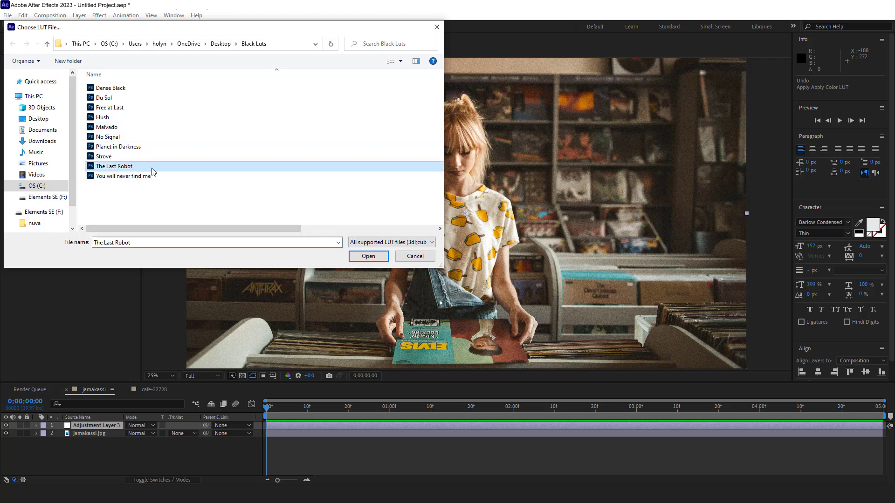
{"action": "left_click", "coordinate": [368, 257]}
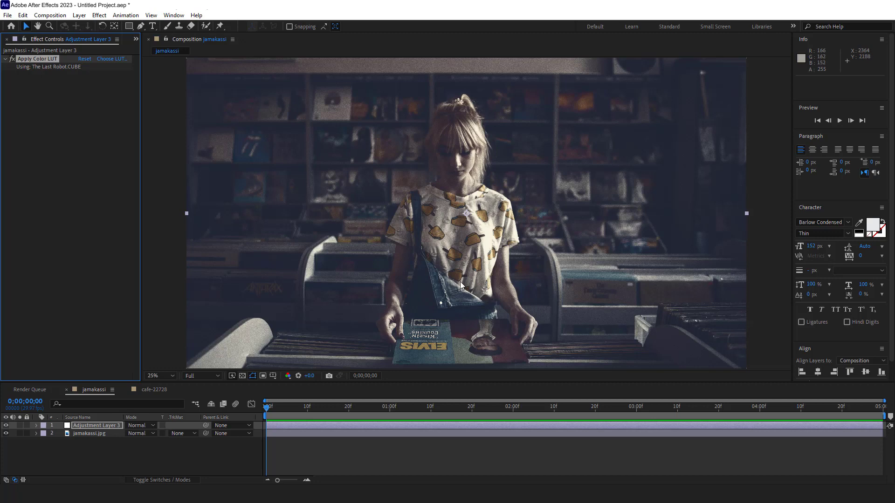
{"action": "key", "text": "ctrl+z"}
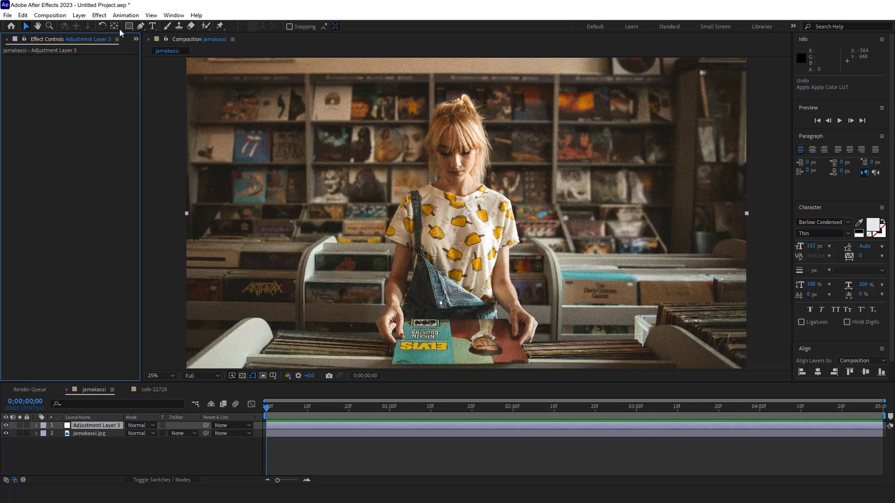
Apply the 'You will never find me' LUT from Black Luts to Adjustment Layer 3.
{"action": "left_click", "coordinate": [101, 16]}
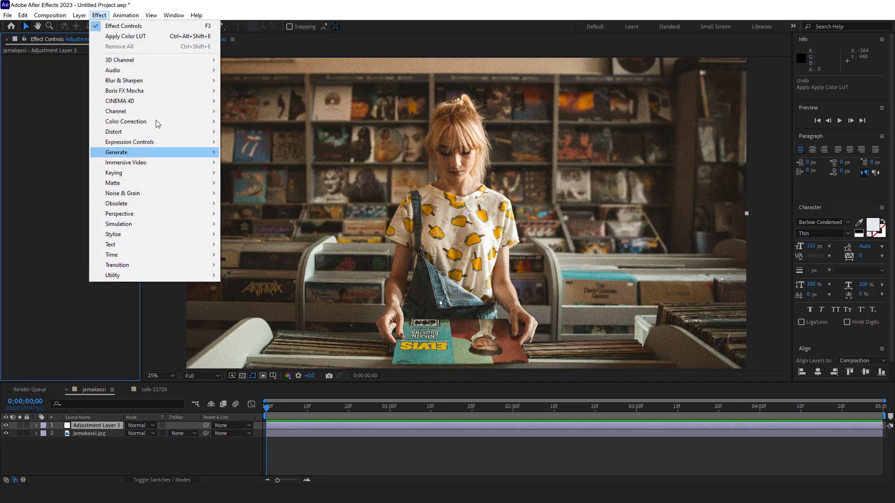
{"action": "left_click", "coordinate": [150, 37]}
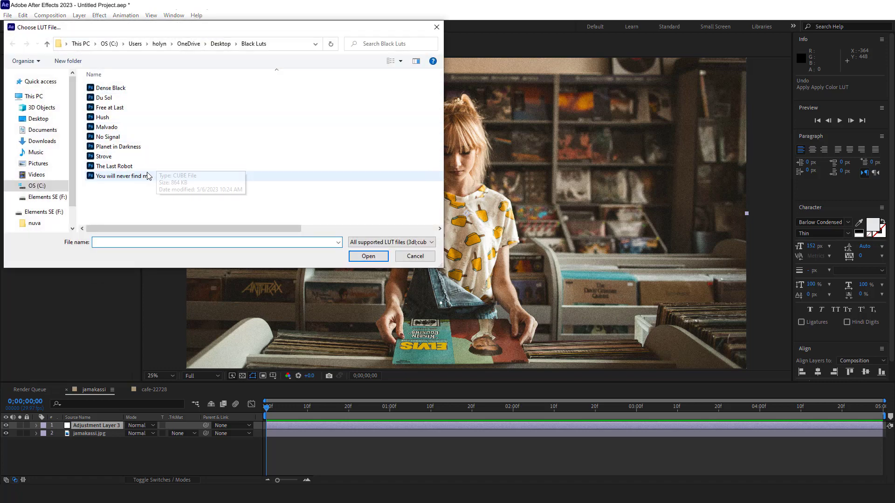
{"action": "left_click", "coordinate": [157, 180]}
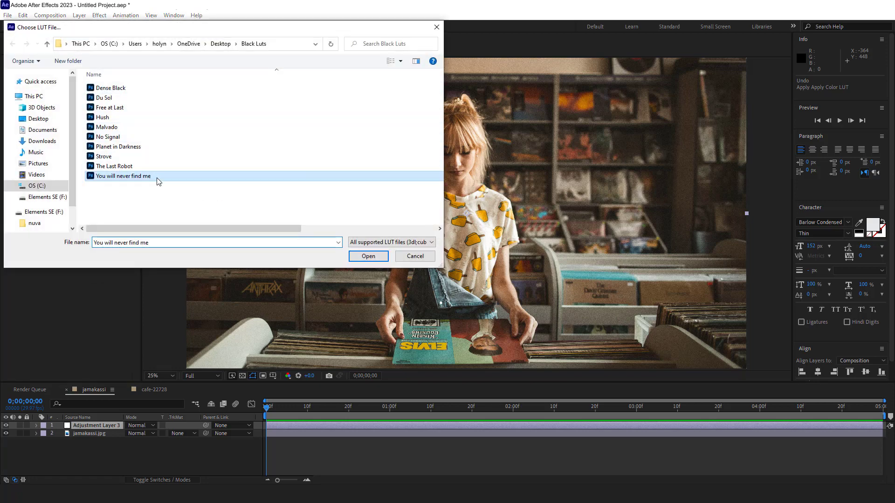
{"action": "left_click", "coordinate": [352, 259]}
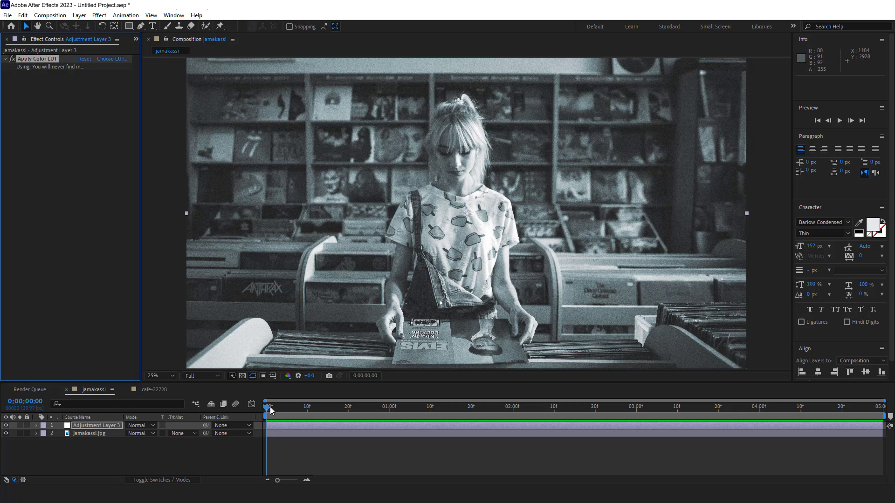
Add a new adjustment layer to the cafe-22728 composition.
{"action": "left_click", "coordinate": [168, 390]}
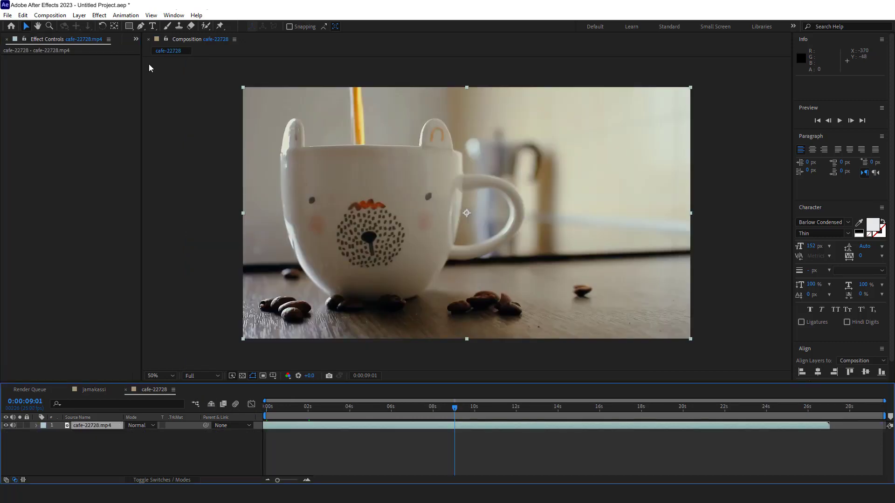
{"action": "right_click", "coordinate": [121, 453]}
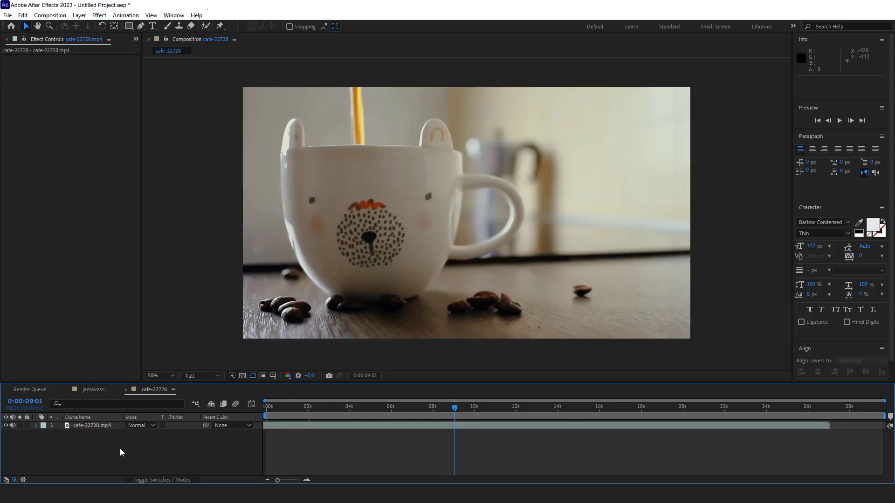
{"action": "mouse_move", "coordinate": [217, 336]}
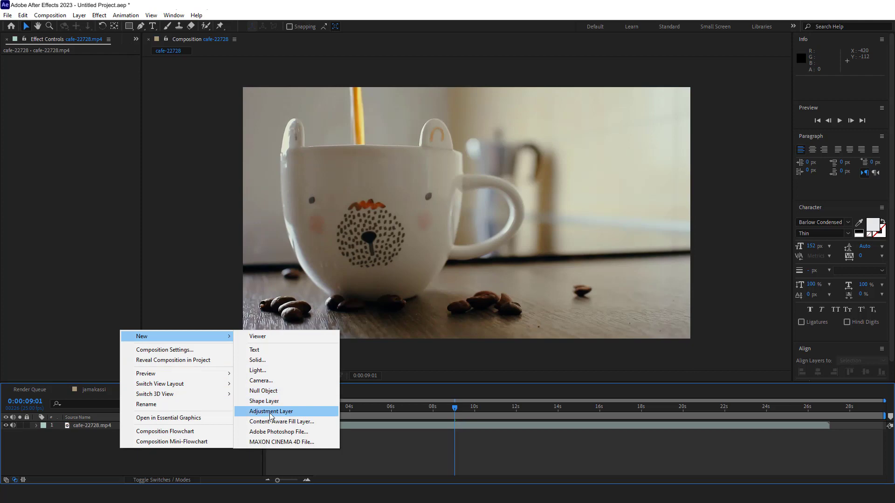
{"action": "left_click", "coordinate": [271, 411]}
Apply the Free at Last LUT, preview around 16 and 9 seconds, then return to jamakassi.
{"action": "left_click", "coordinate": [100, 15]}
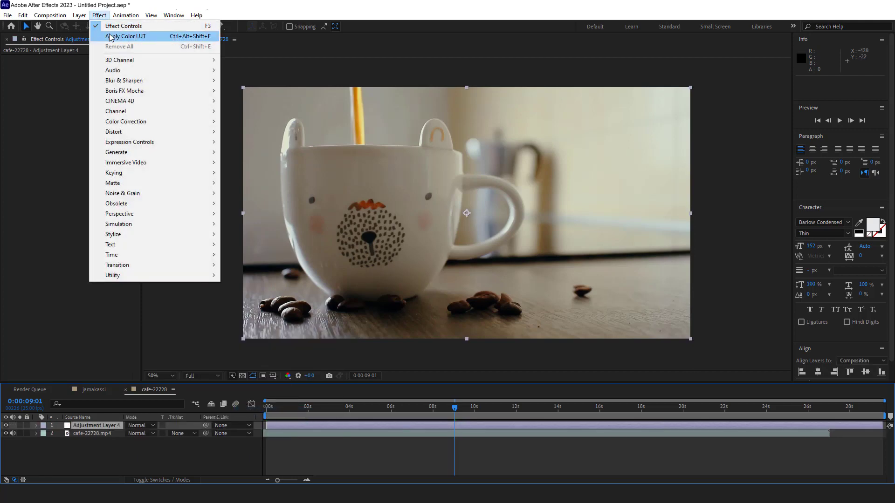
{"action": "left_click", "coordinate": [108, 35]}
{"action": "left_click", "coordinate": [124, 109]}
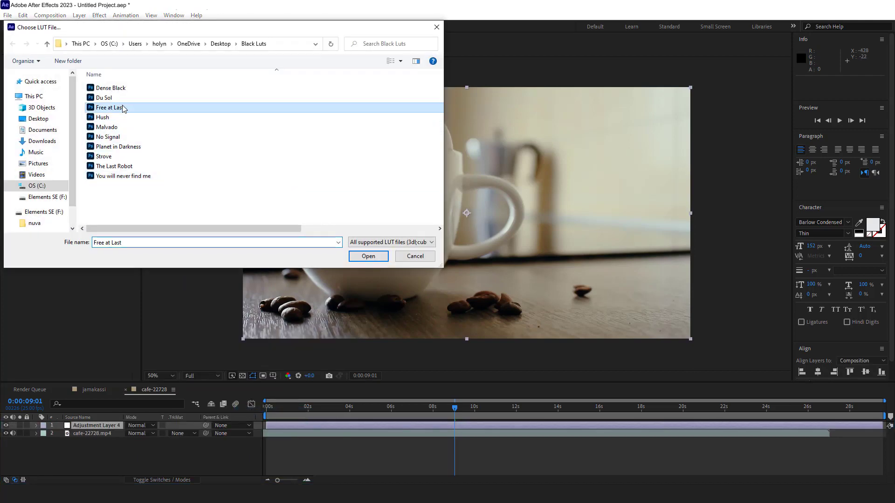
{"action": "left_click", "coordinate": [379, 257]}
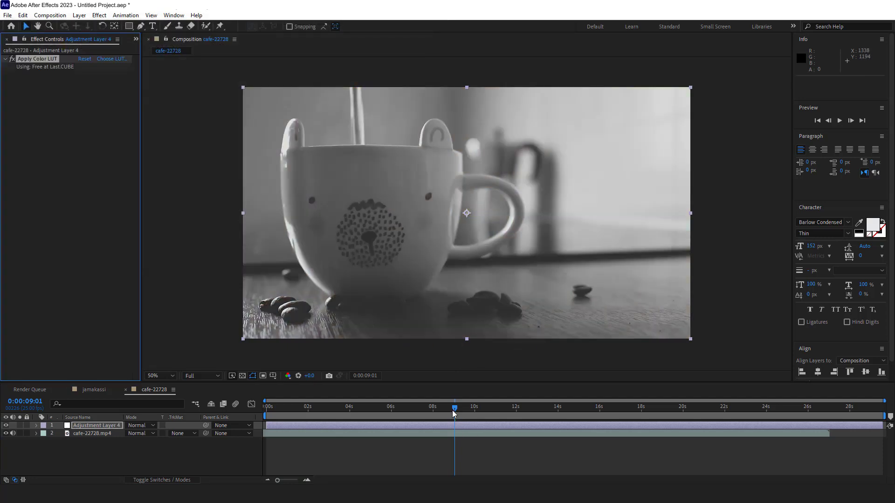
{"action": "left_click_drag", "start_coordinate": [454, 414], "coordinate": [616, 411]}
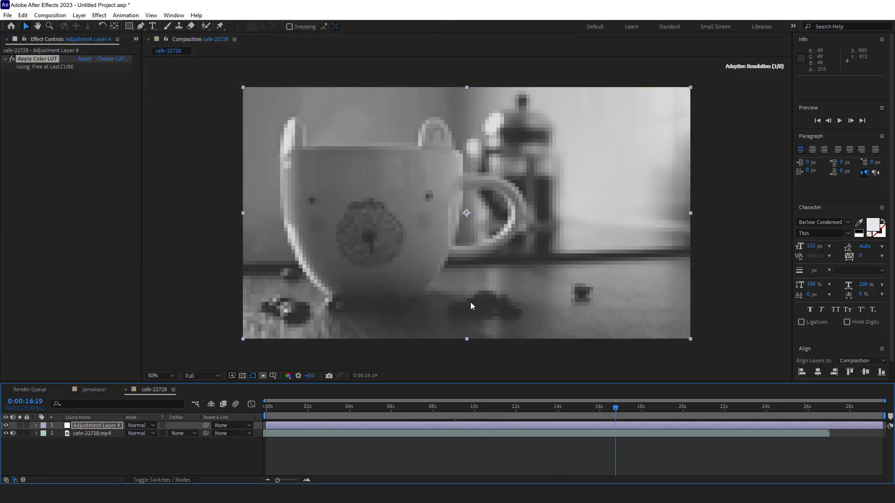
{"action": "left_click_drag", "start_coordinate": [337, 408], "coordinate": [461, 408]}
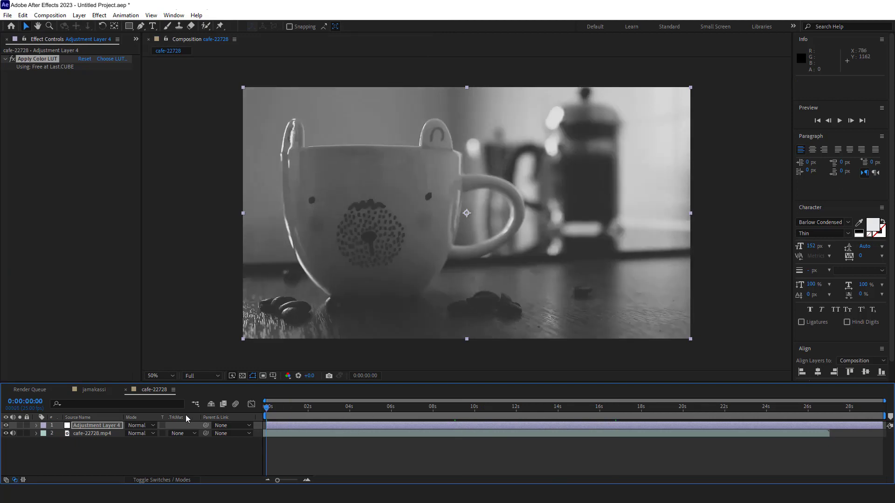
{"action": "left_click", "coordinate": [93, 390]}
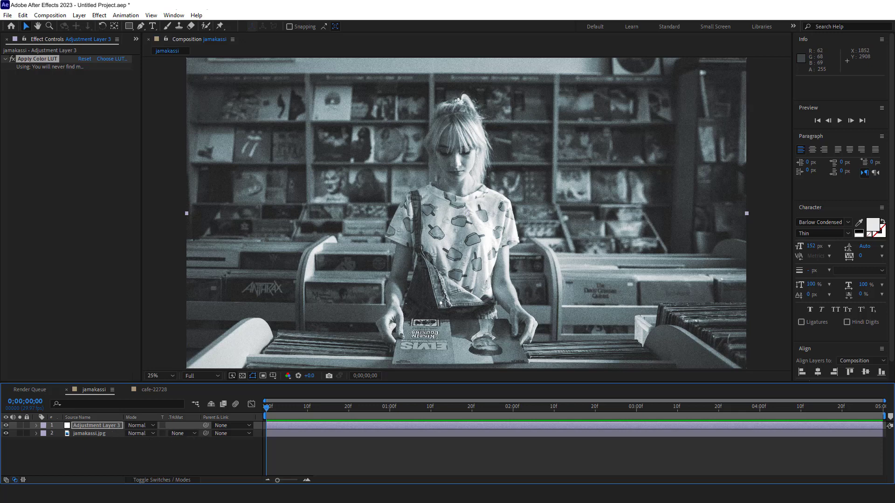
Bring Firefox forward and scroll down the nuvaproductions home gallery to the 'np' logo ribbon graphic.
{"action": "left_click", "coordinate": [385, 497]}
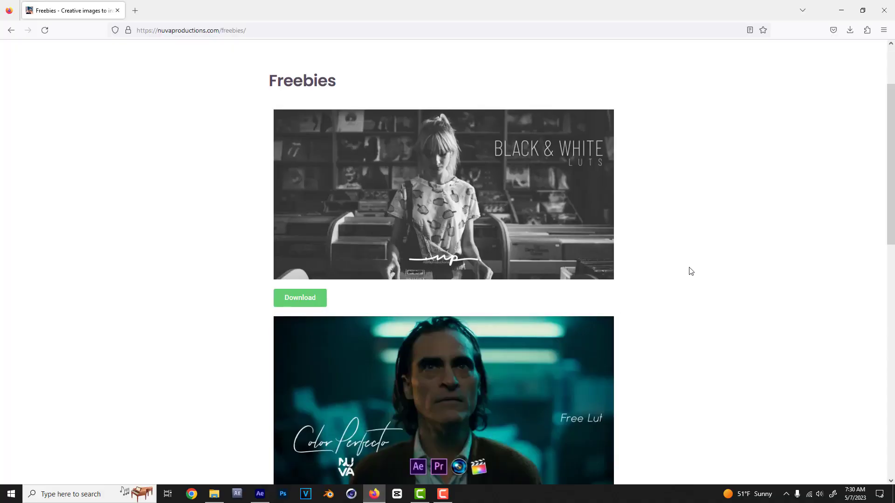
{"action": "scroll", "coordinate": [690, 273], "scroll_direction": "up", "scroll_amount": 2}
{"action": "scroll", "coordinate": [675, 284], "scroll_direction": "down", "scroll_amount": 10}
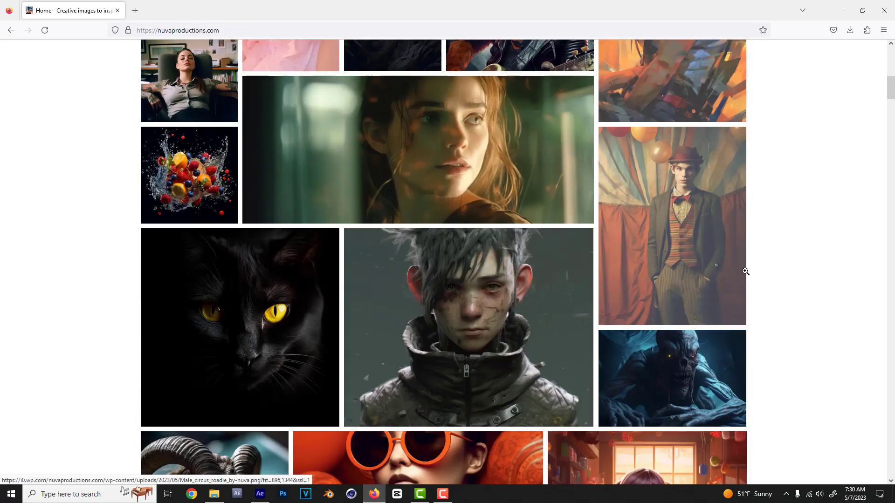
{"action": "scroll", "coordinate": [675, 284], "scroll_direction": "down", "scroll_amount": 5}
{"action": "scroll", "coordinate": [662, 284], "scroll_direction": "down", "scroll_amount": 5}
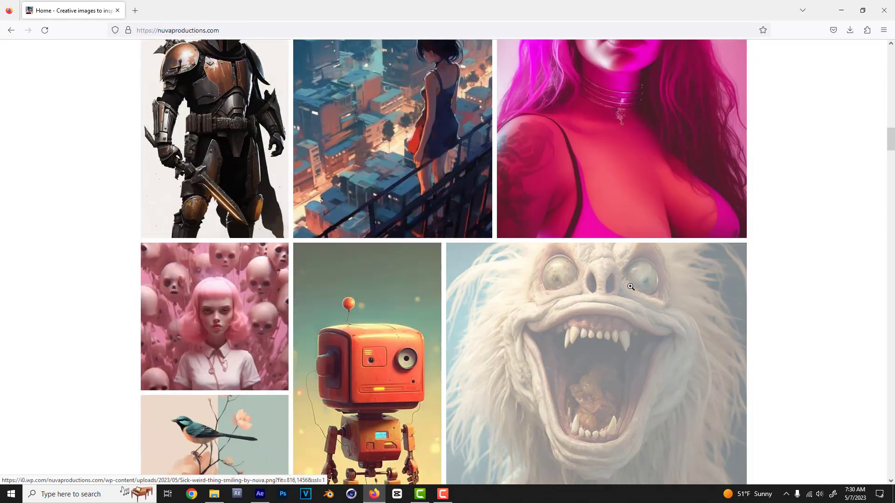
{"action": "scroll", "coordinate": [648, 285], "scroll_direction": "down", "scroll_amount": 5}
{"action": "scroll", "coordinate": [630, 286], "scroll_direction": "down", "scroll_amount": 5}
{"action": "scroll", "coordinate": [630, 287], "scroll_direction": "down", "scroll_amount": 5}
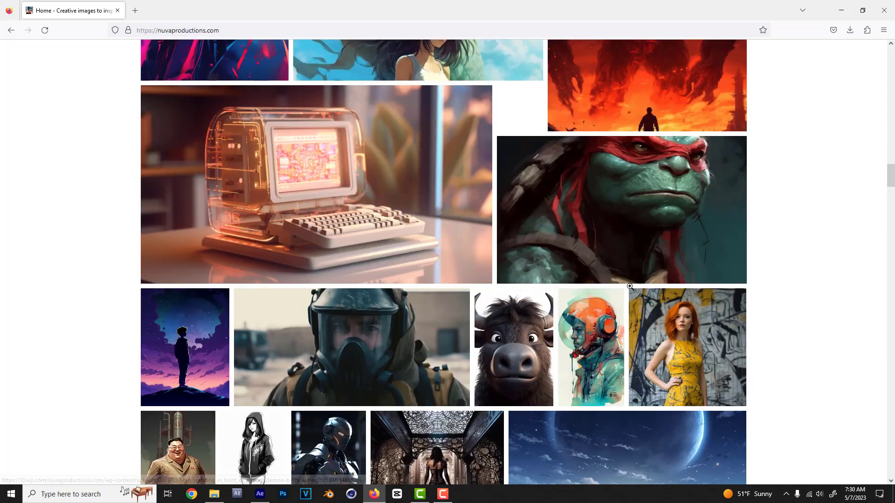
{"action": "scroll", "coordinate": [630, 286], "scroll_direction": "down", "scroll_amount": 5}
{"action": "scroll", "coordinate": [615, 288], "scroll_direction": "down", "scroll_amount": 4}
{"action": "scroll", "coordinate": [588, 291], "scroll_direction": "down", "scroll_amount": 4}
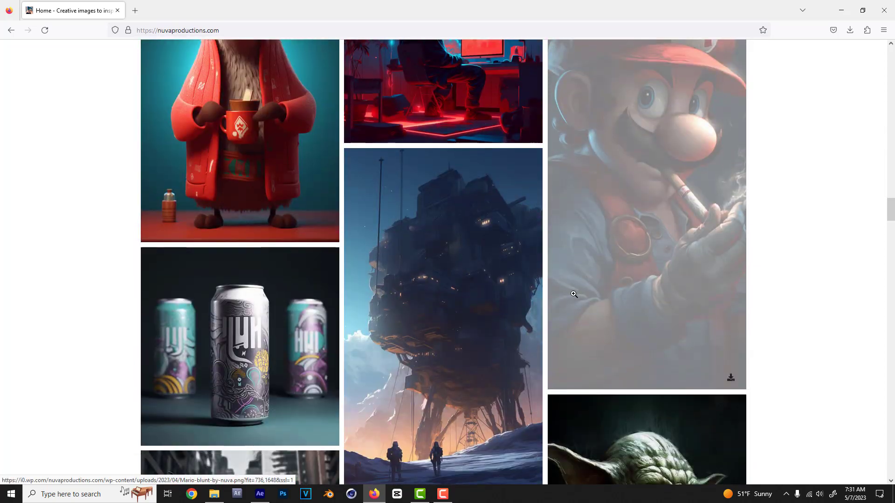
{"action": "scroll", "coordinate": [566, 295], "scroll_direction": "down", "scroll_amount": 10}
{"action": "scroll", "coordinate": [557, 296], "scroll_direction": "down", "scroll_amount": 3}
{"action": "scroll", "coordinate": [550, 297], "scroll_direction": "down", "scroll_amount": 2}
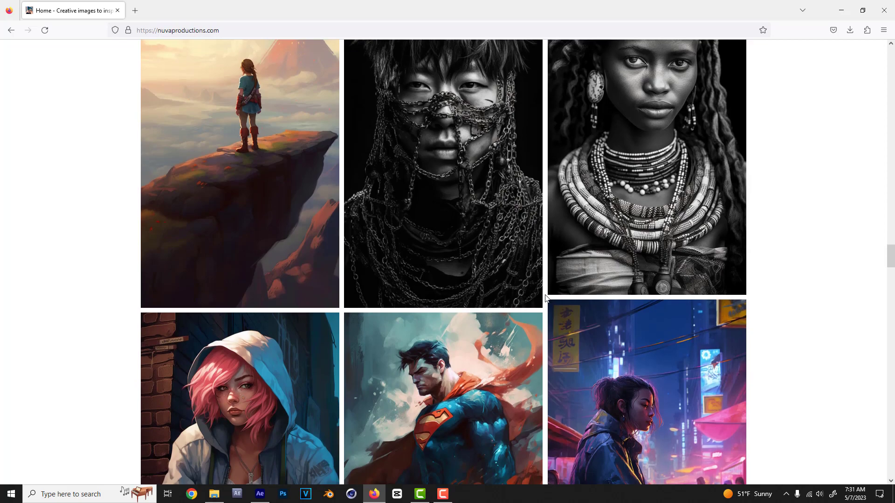
{"action": "scroll", "coordinate": [546, 298], "scroll_direction": "down", "scroll_amount": 4}
{"action": "scroll", "coordinate": [546, 298], "scroll_direction": "down", "scroll_amount": 3}
{"action": "scroll", "coordinate": [546, 298], "scroll_direction": "down", "scroll_amount": 1}
{"action": "scroll", "coordinate": [546, 298], "scroll_direction": "down", "scroll_amount": 4}
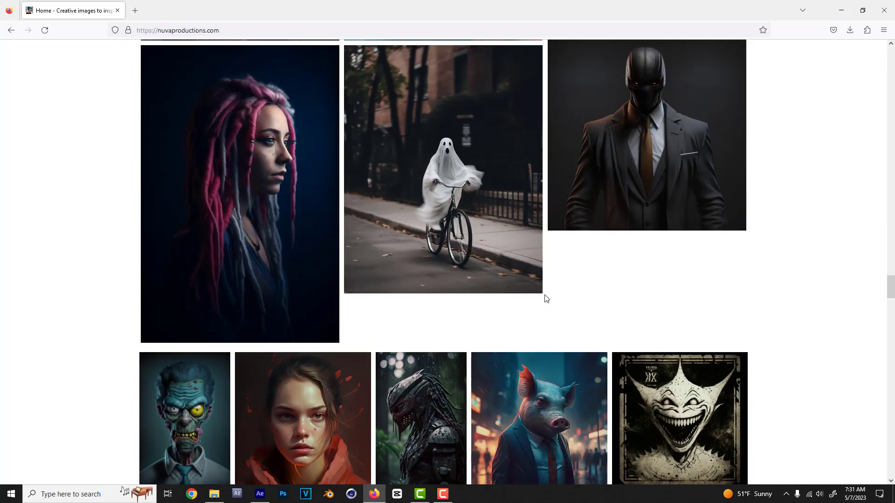
{"action": "scroll", "coordinate": [546, 298], "scroll_direction": "down", "scroll_amount": 4}
{"action": "scroll", "coordinate": [546, 297], "scroll_direction": "down", "scroll_amount": 3}
{"action": "scroll", "coordinate": [532, 304], "scroll_direction": "down", "scroll_amount": 2}
{"action": "scroll", "coordinate": [529, 306], "scroll_direction": "down", "scroll_amount": 1}
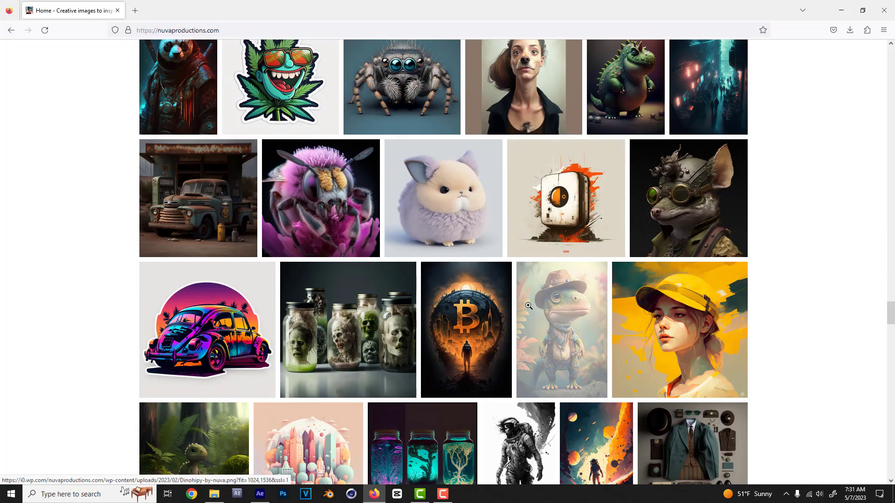
{"action": "scroll", "coordinate": [528, 306], "scroll_direction": "down", "scroll_amount": 2}
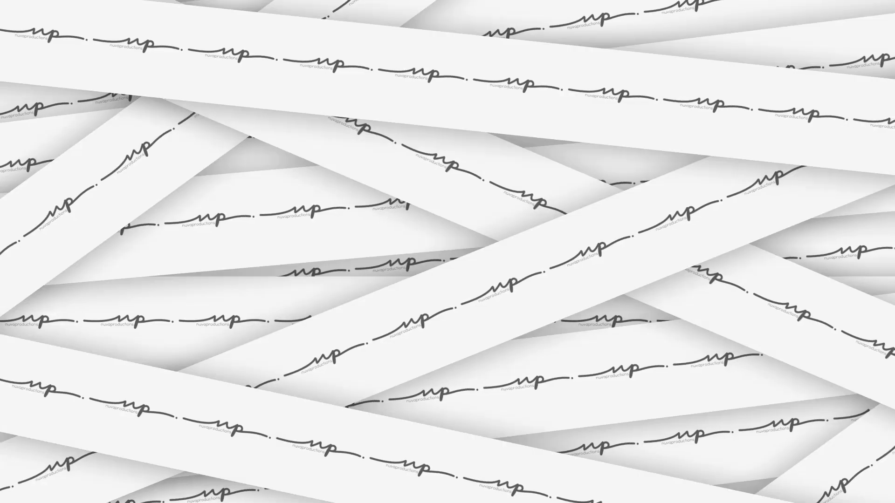